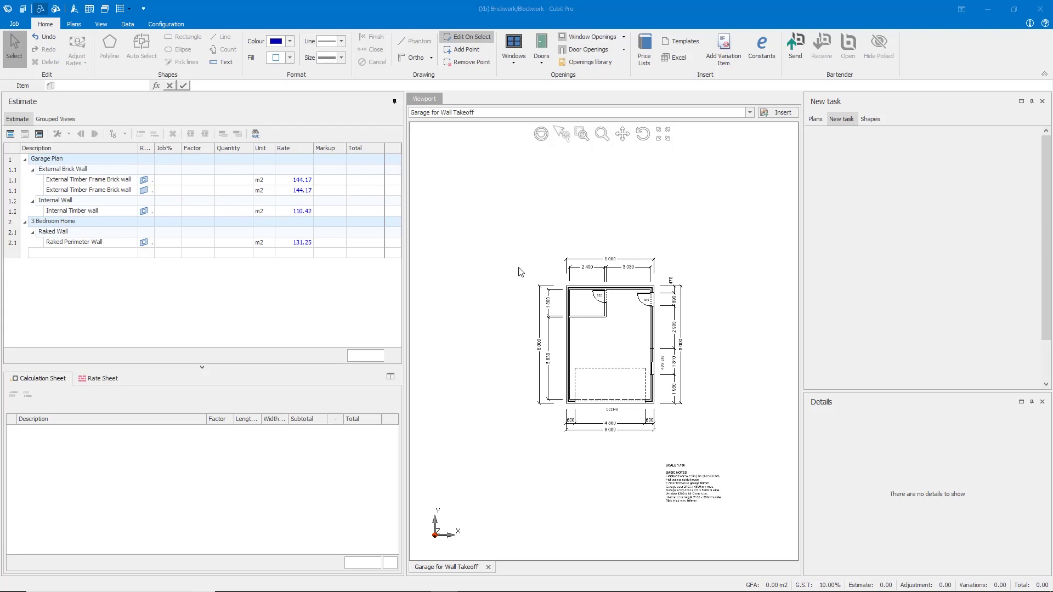
Set the two External Timber Frame Brick wall items to result types Vertical area and Vertical area less openings, respectively.
click(472, 291)
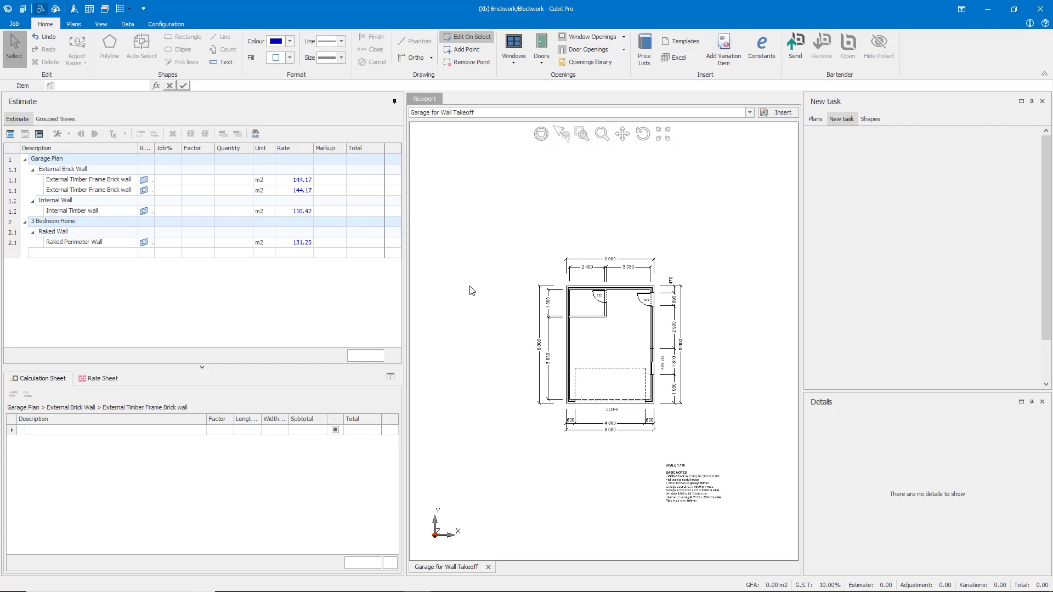
click(94, 181)
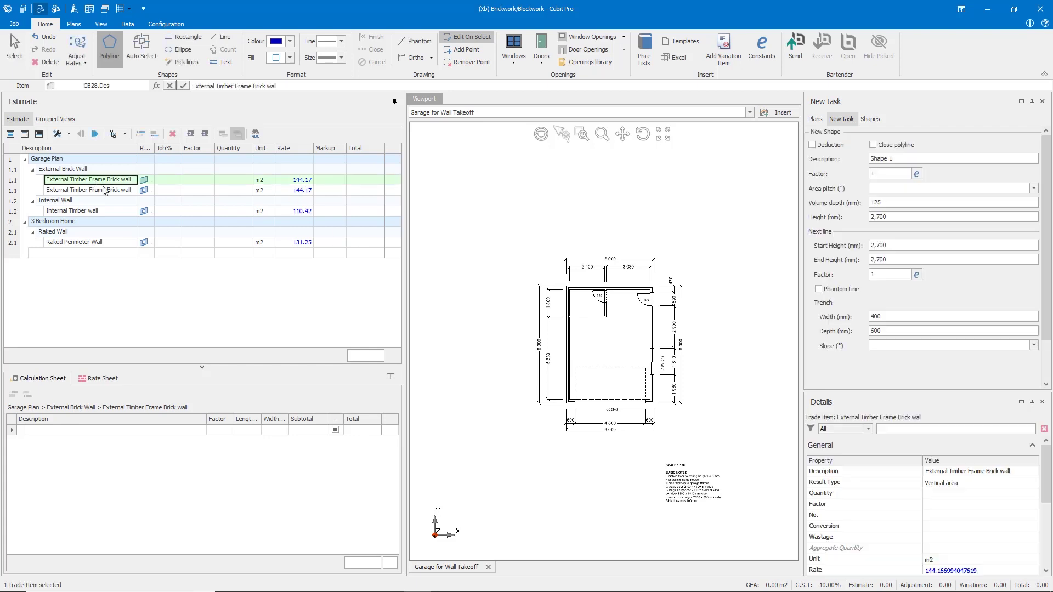
click(137, 190)
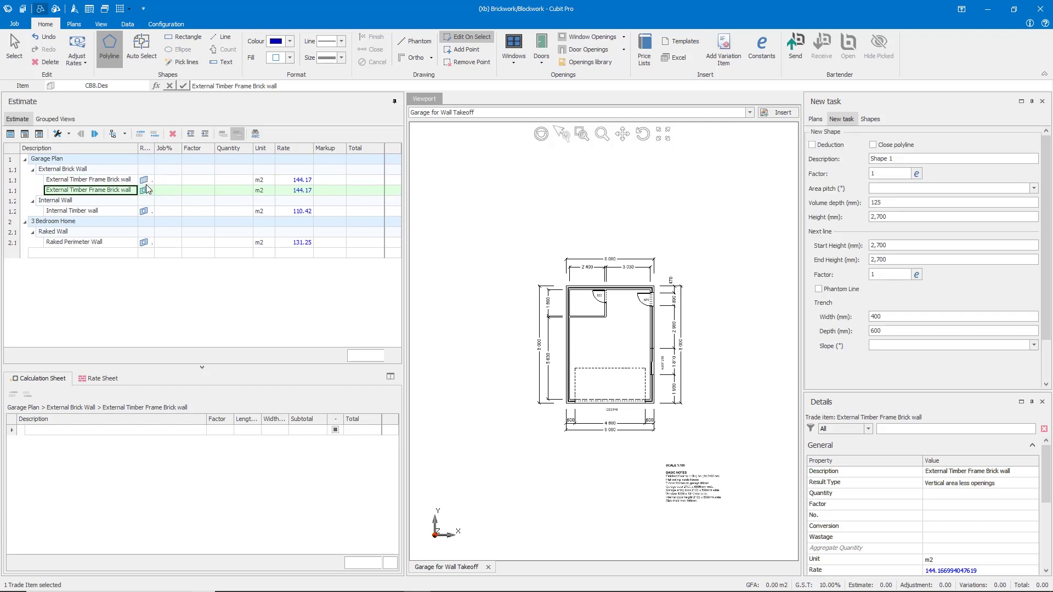
click(147, 180)
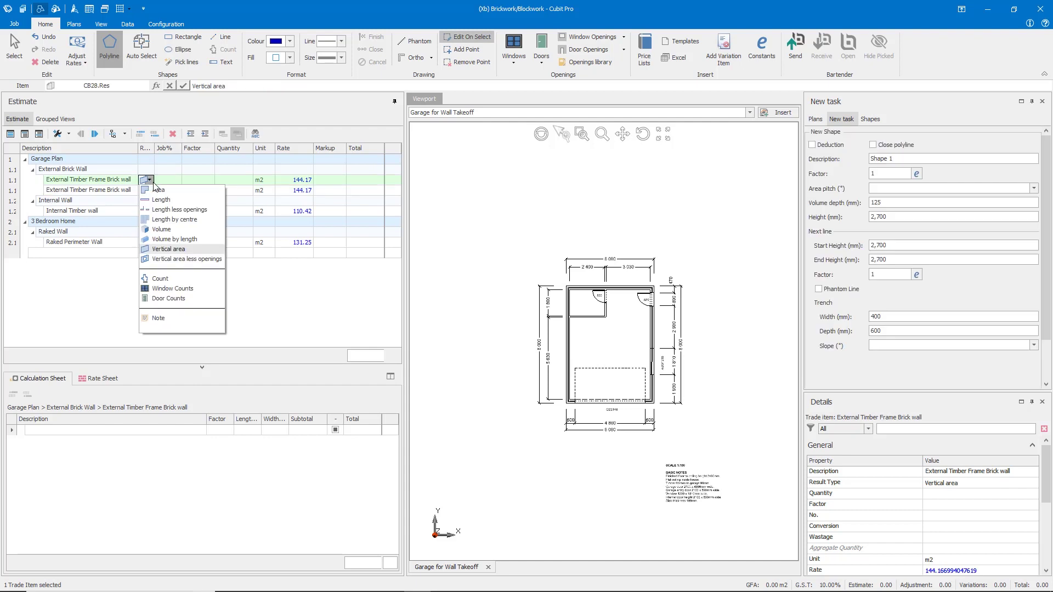
click(181, 250)
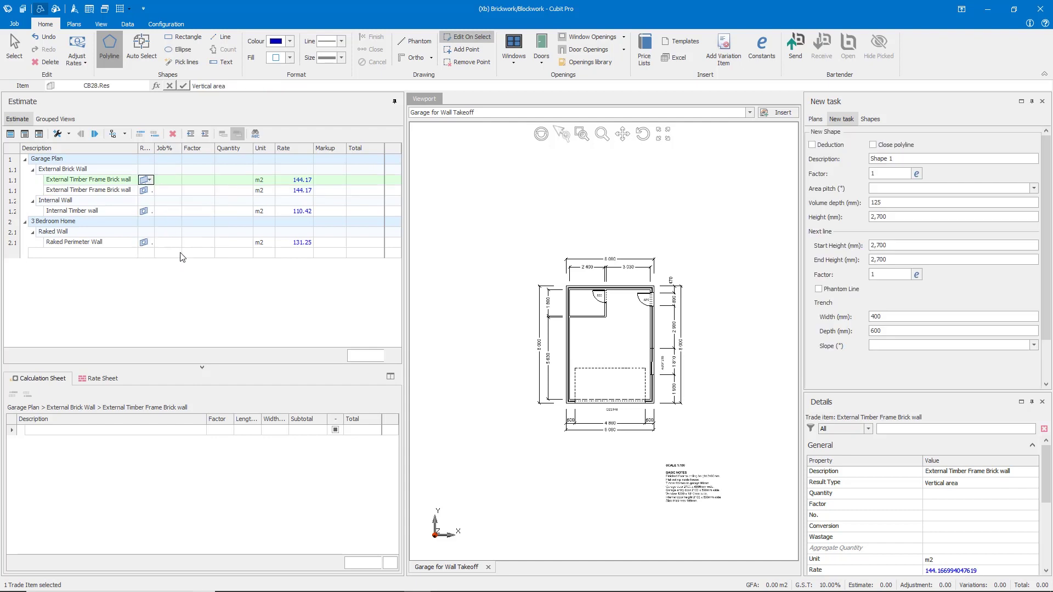
click(146, 191)
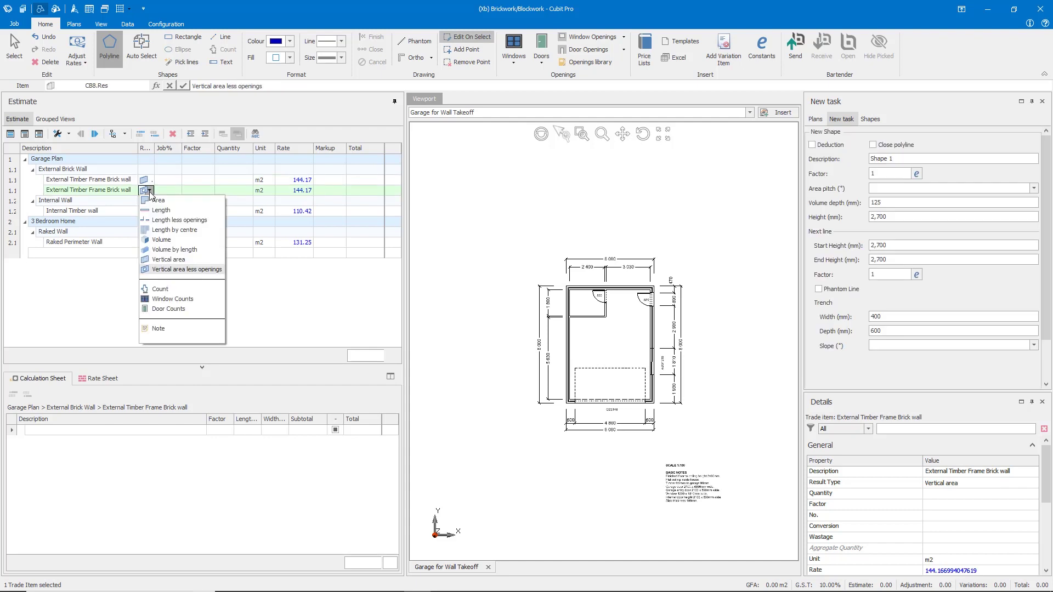
click(193, 270)
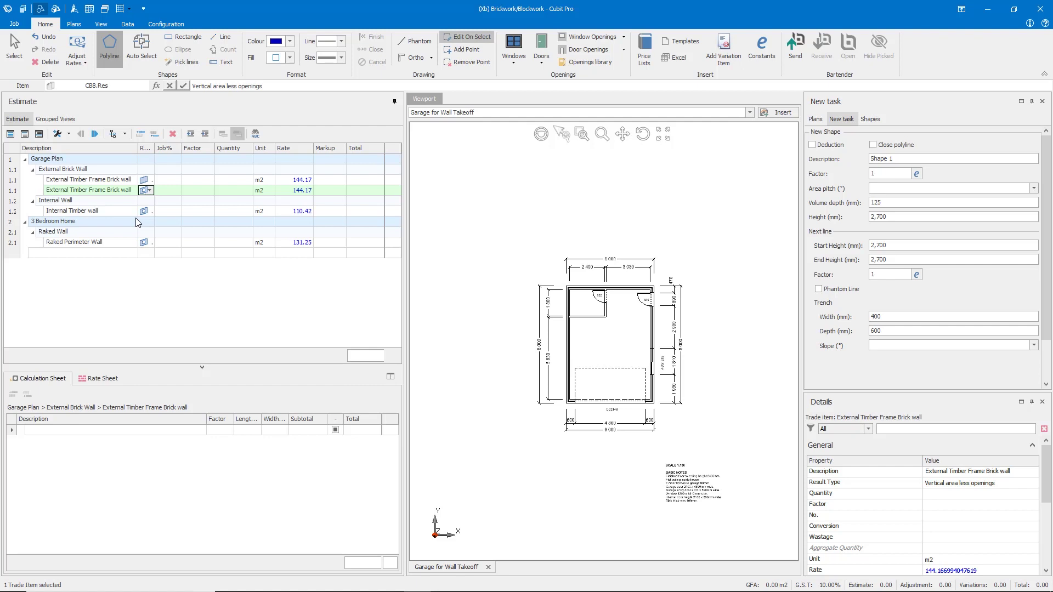
Trace the garage's outer perimeter with a rectangle described as External Wall, 2400 mm high, for both External Timber Frame Brick wall items.
click(98, 190)
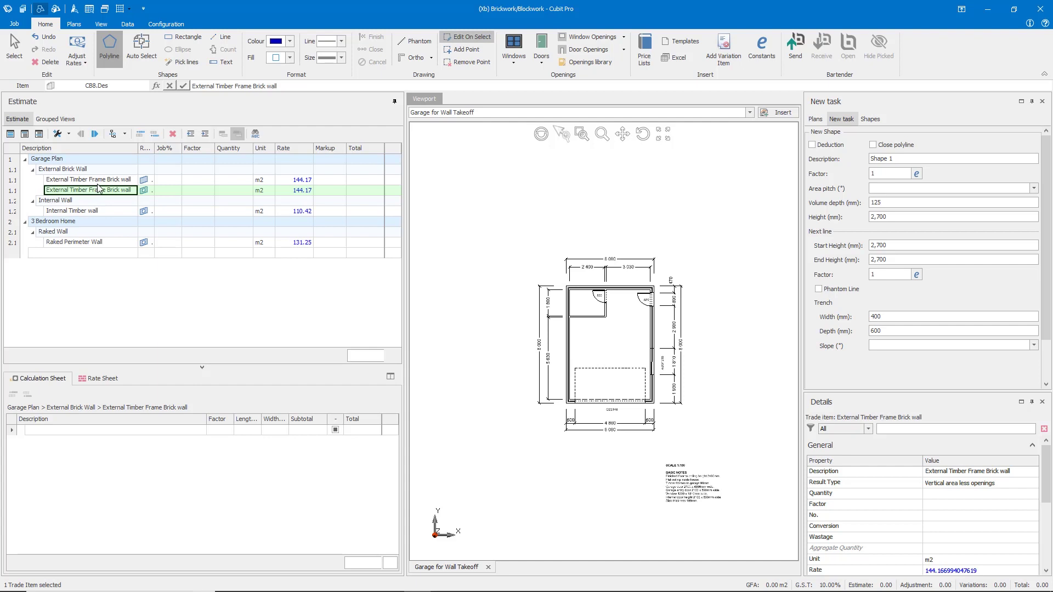
shift+click(100, 182)
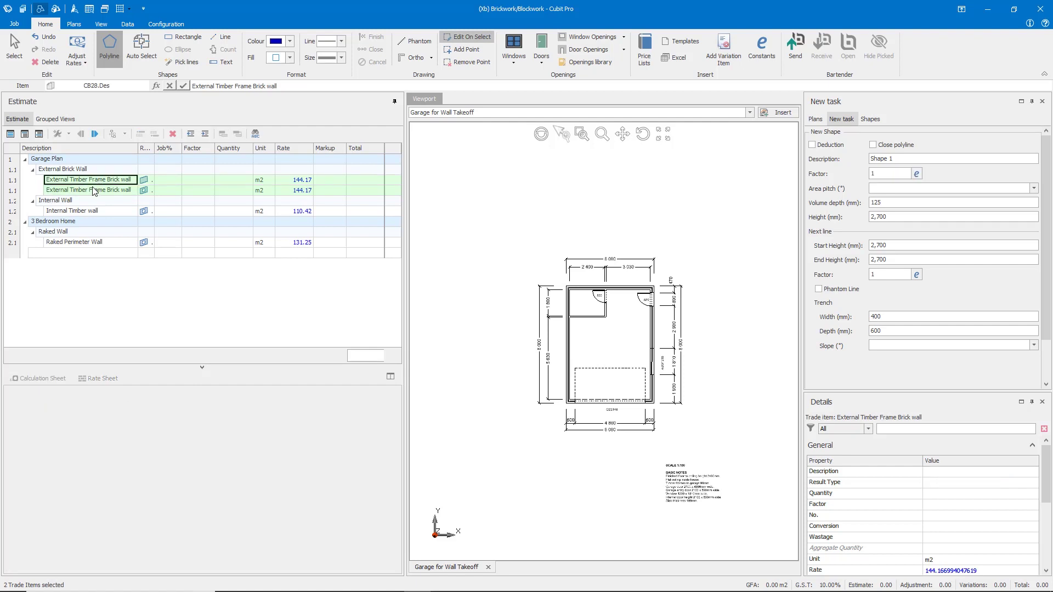
click(187, 38)
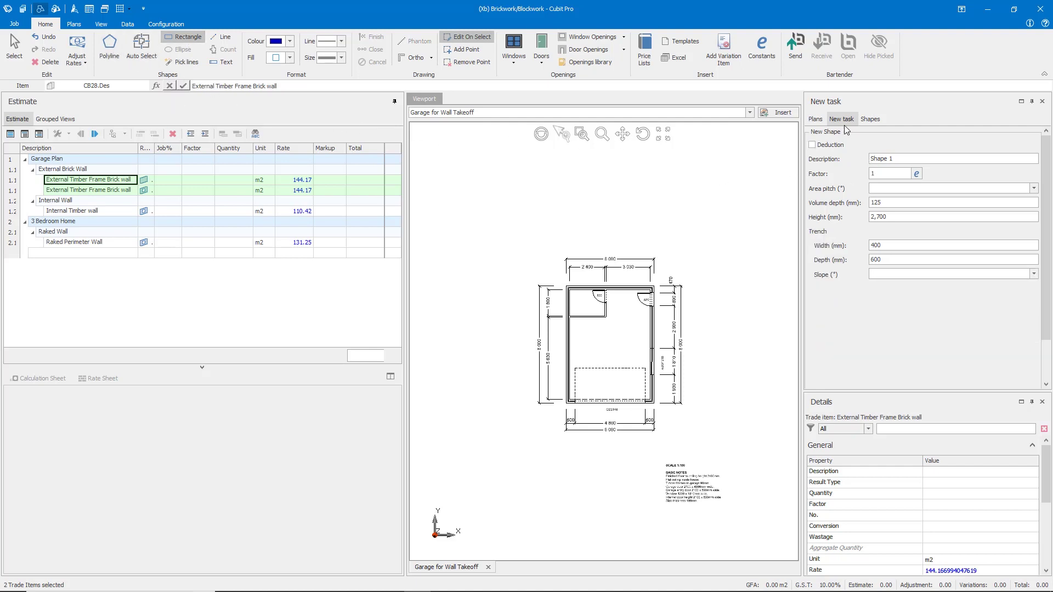
click(913, 157)
drag(913, 157, 804, 147)
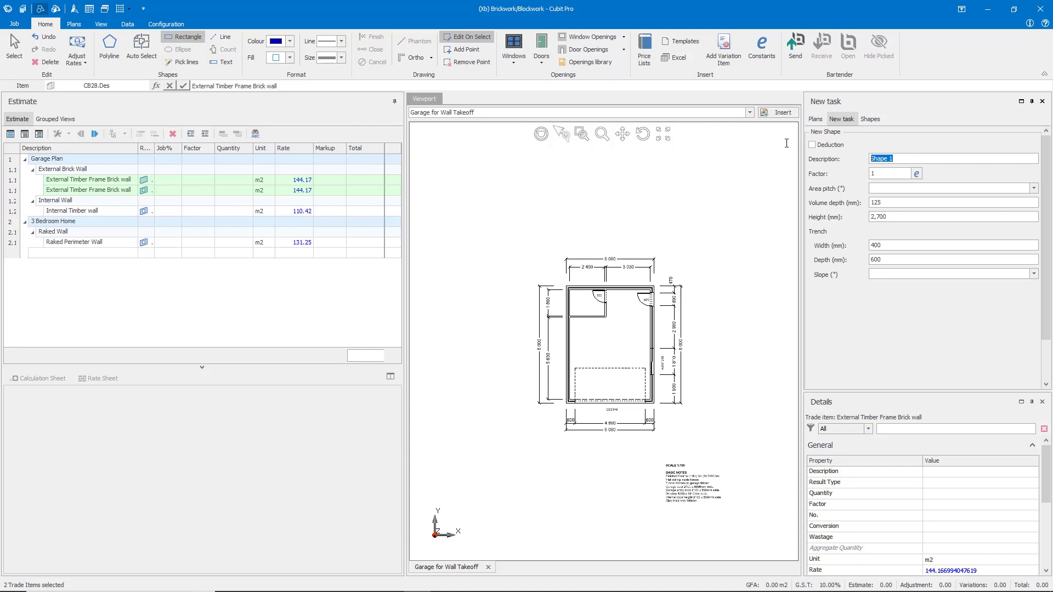
text(External Wall)
drag(900, 217, 821, 219)
text(2400)
click(653, 285)
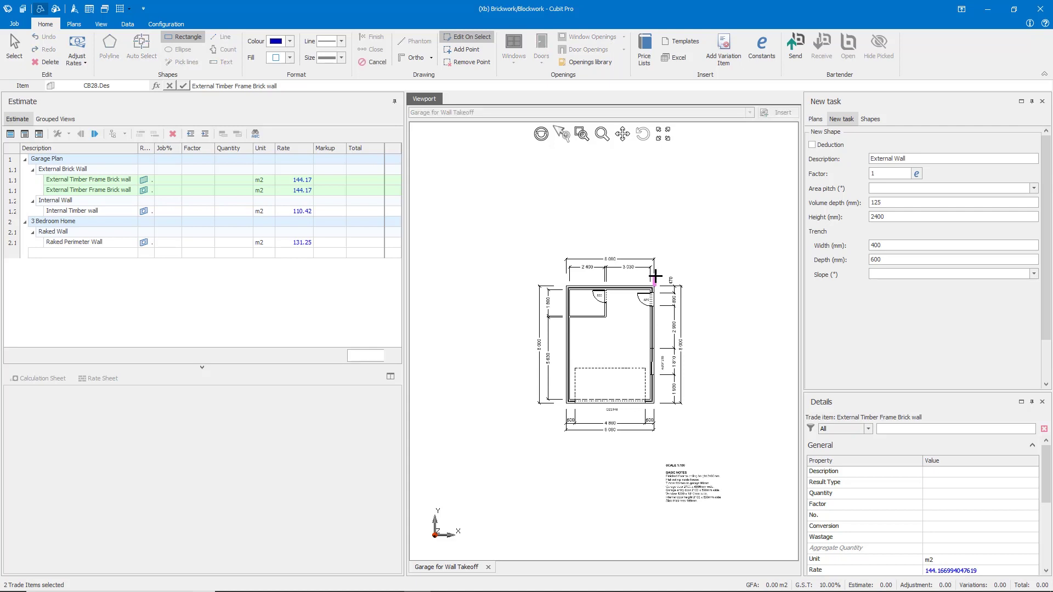
click(567, 404)
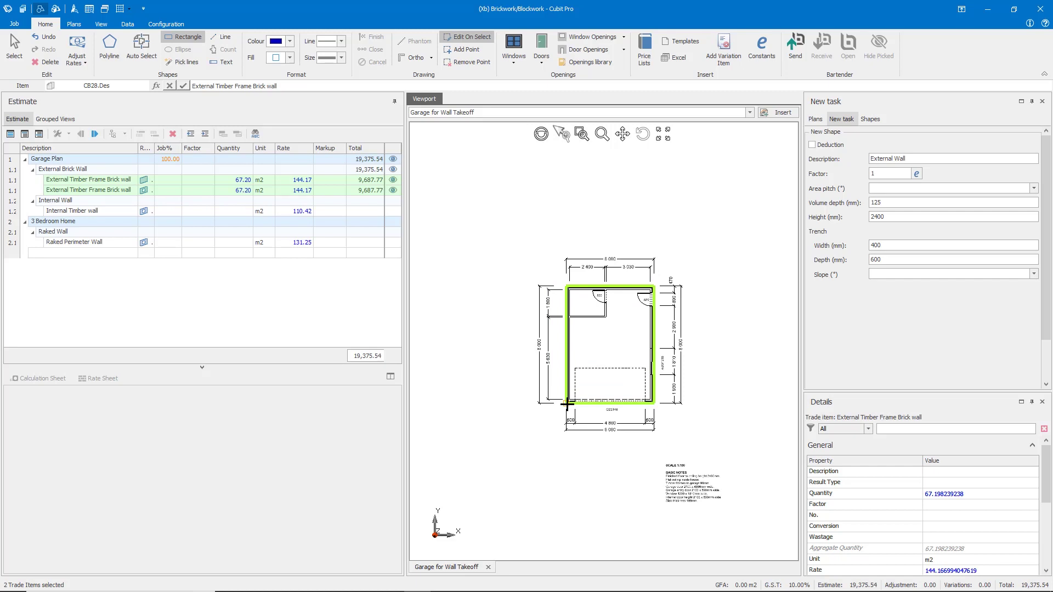
Compare the quantities of the two External Timber Frame Brick wall items and inspect the less-openings item.
click(242, 180)
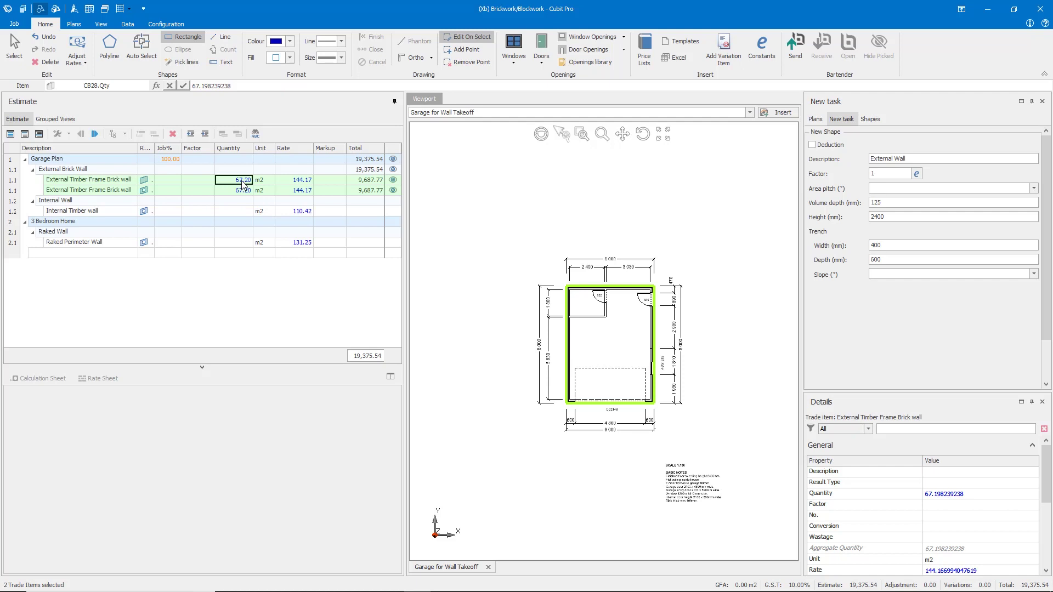
click(242, 190)
key(Escape)
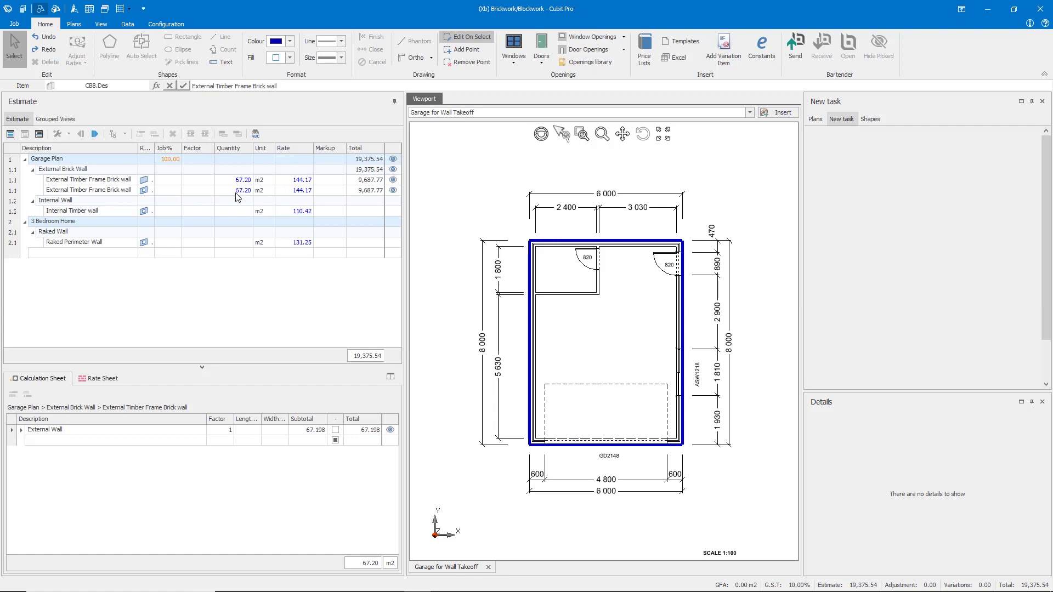
click(130, 191)
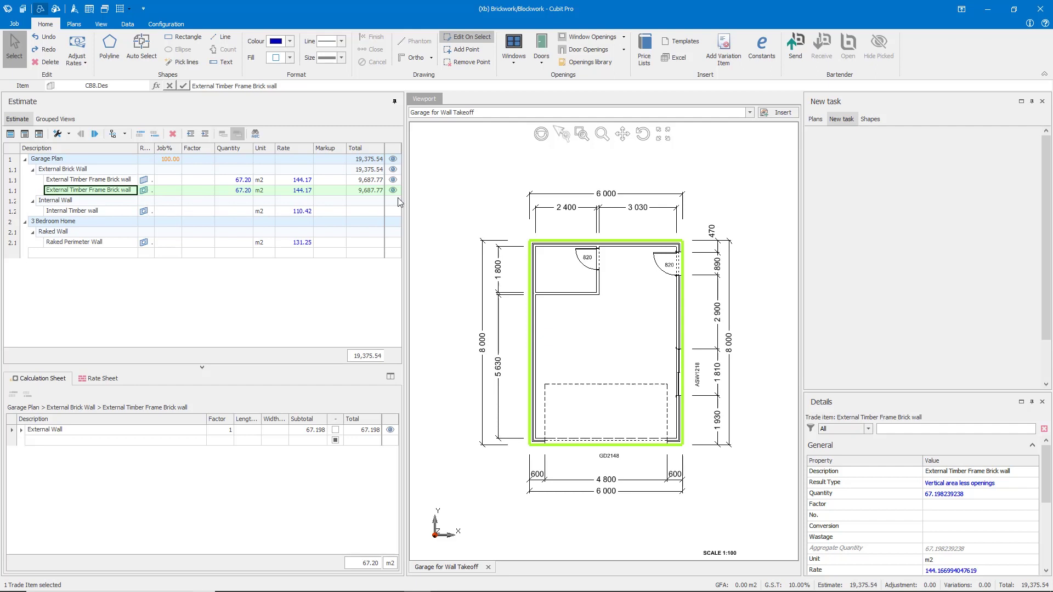
click(445, 198)
Place the 2100x4800x35mm Garage Door at the GD2148 opening, creating a counts heading for it, and inspect the new door item.
click(542, 61)
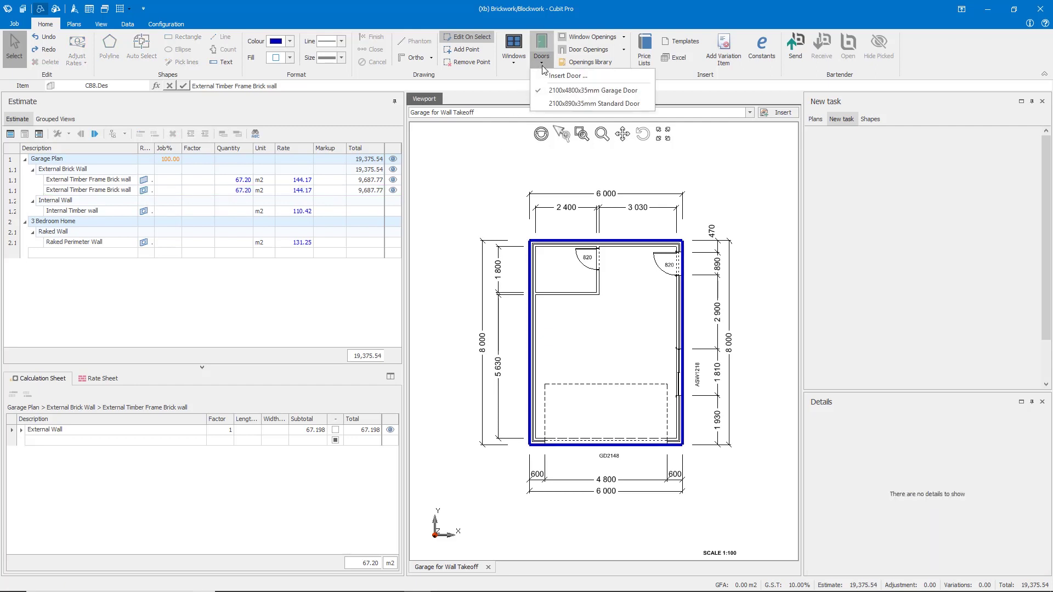
click(575, 91)
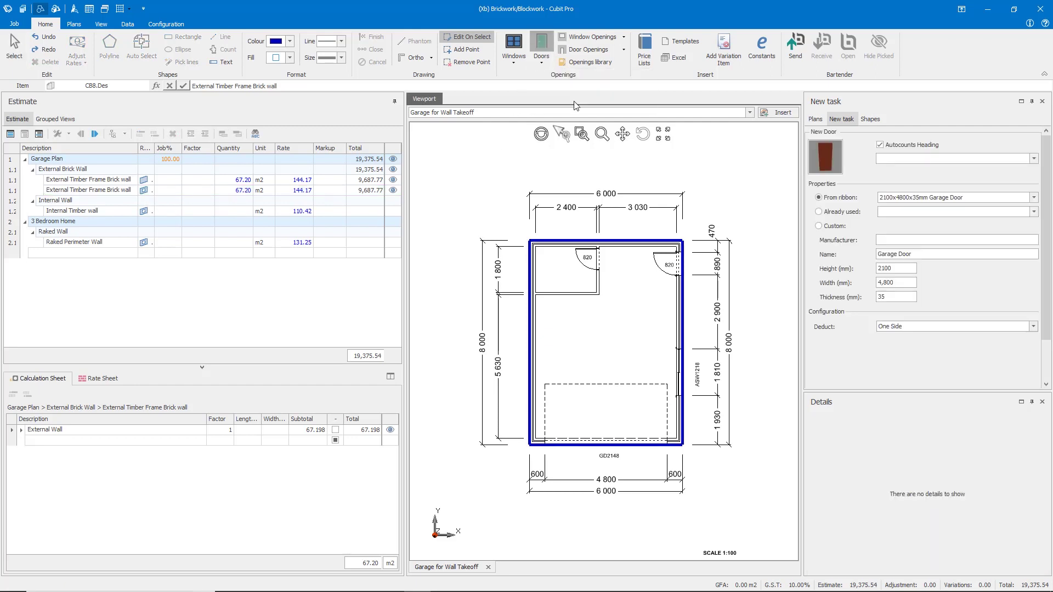
click(605, 446)
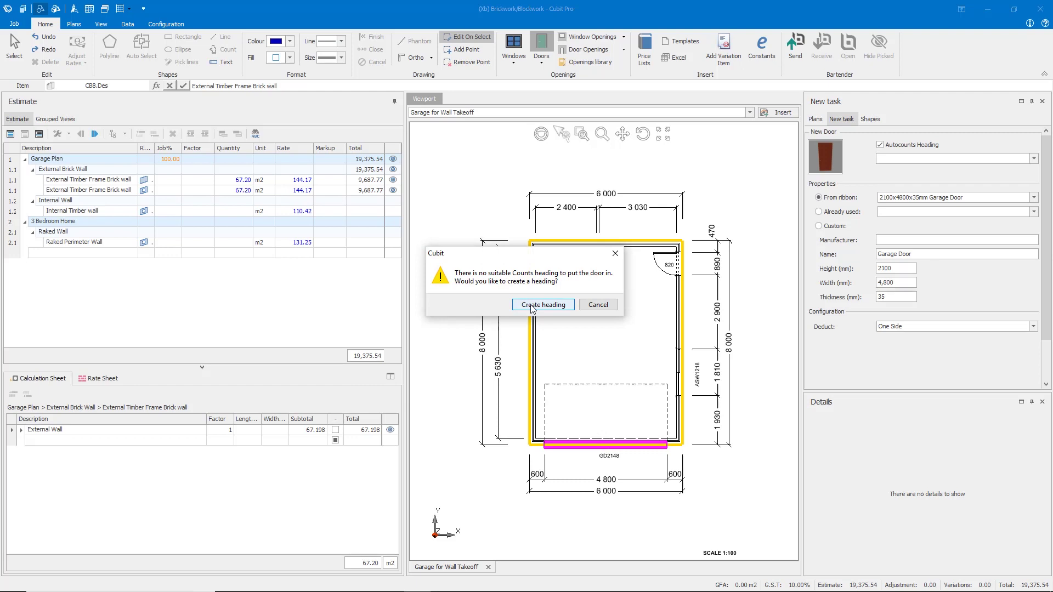
click(532, 306)
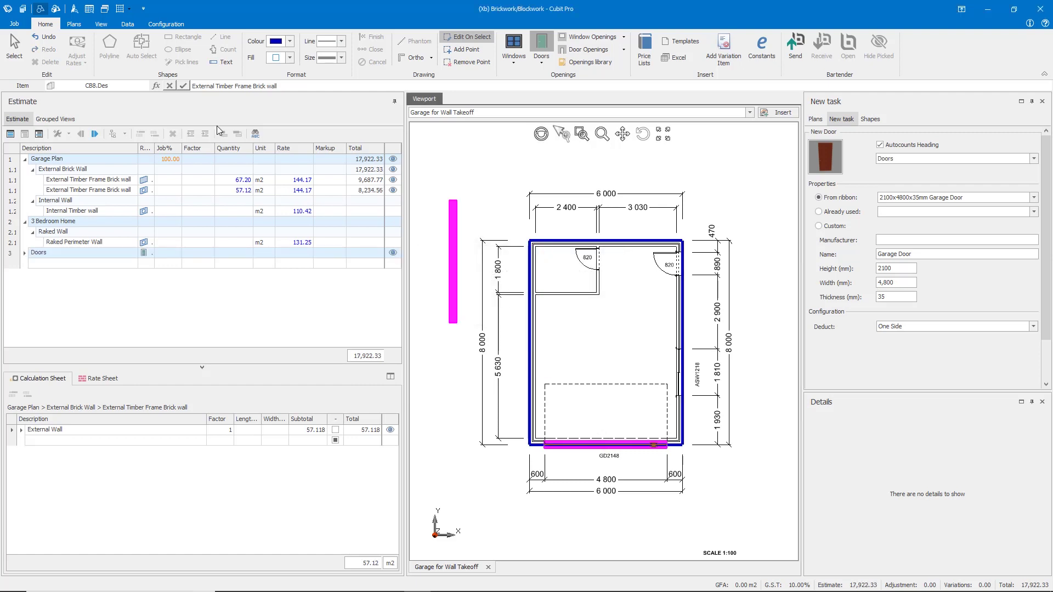
click(15, 47)
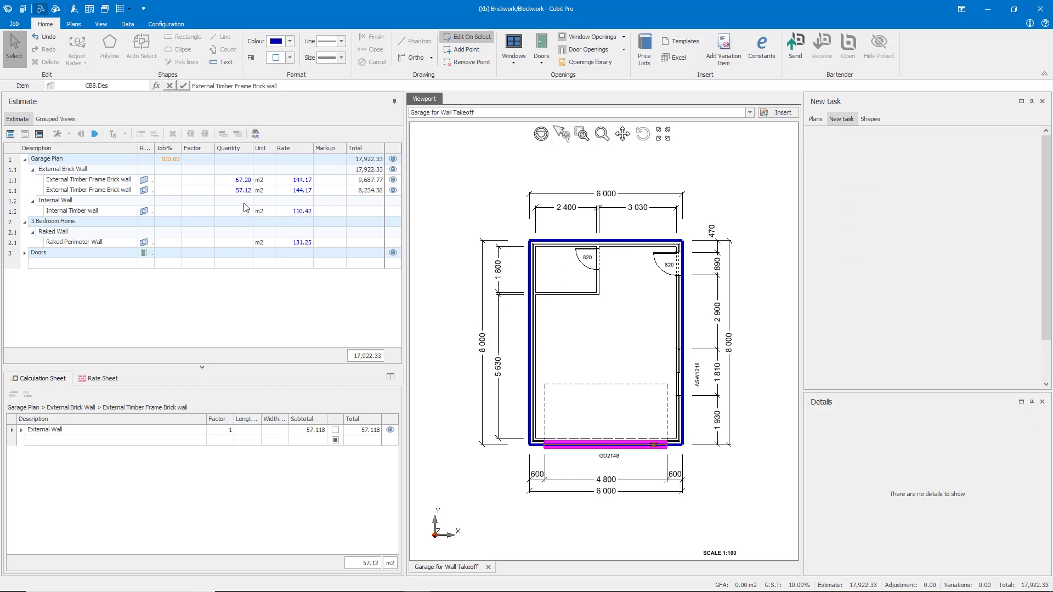
click(24, 253)
click(69, 265)
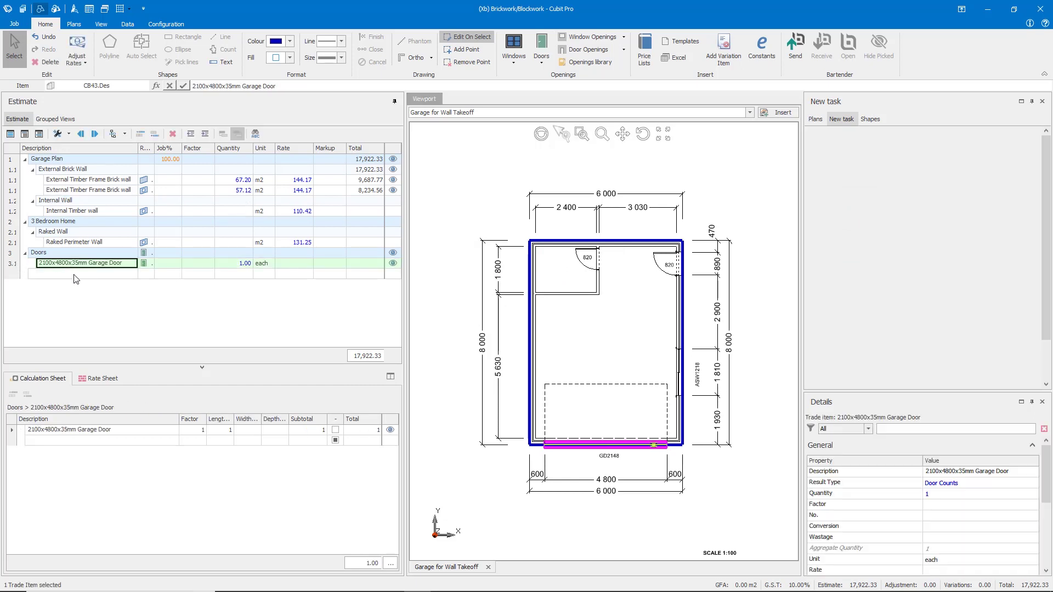
Place a 2100x890x35mm Standard Door at the external wall's 820 door opening and review the less-openings item's deductions.
click(542, 55)
click(575, 106)
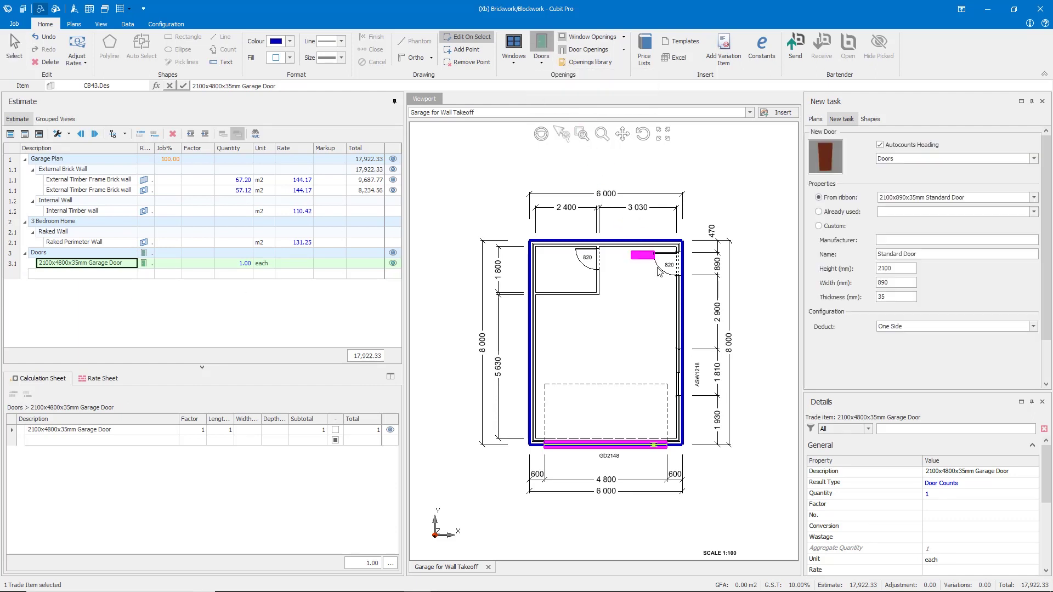
click(683, 266)
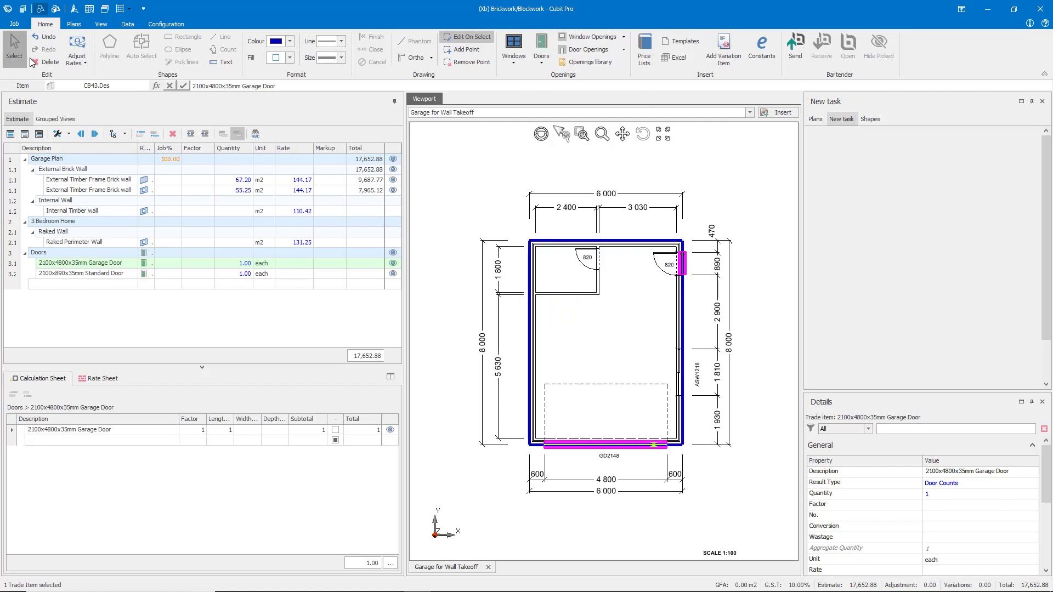
click(25, 48)
click(241, 191)
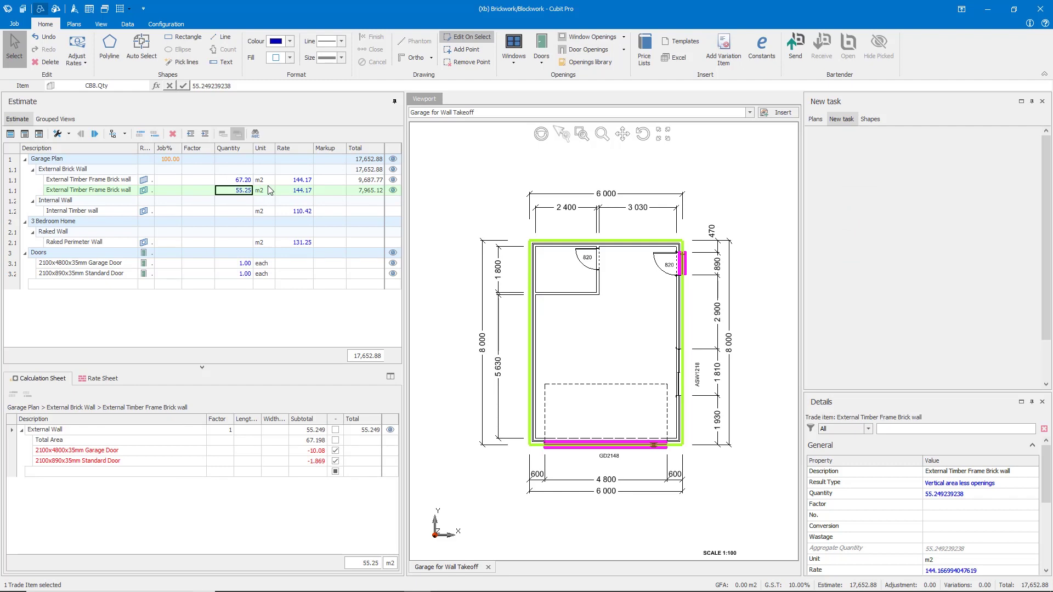
click(431, 196)
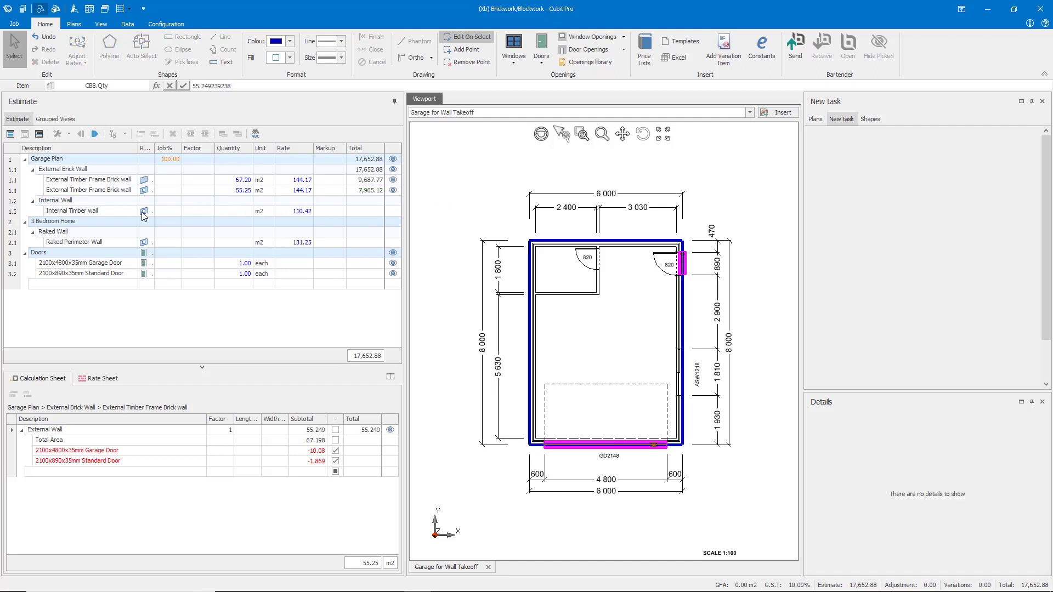
Trace the small room's two internal walls with a polyline described as Internal Wall for the Internal Timber wall item.
click(116, 212)
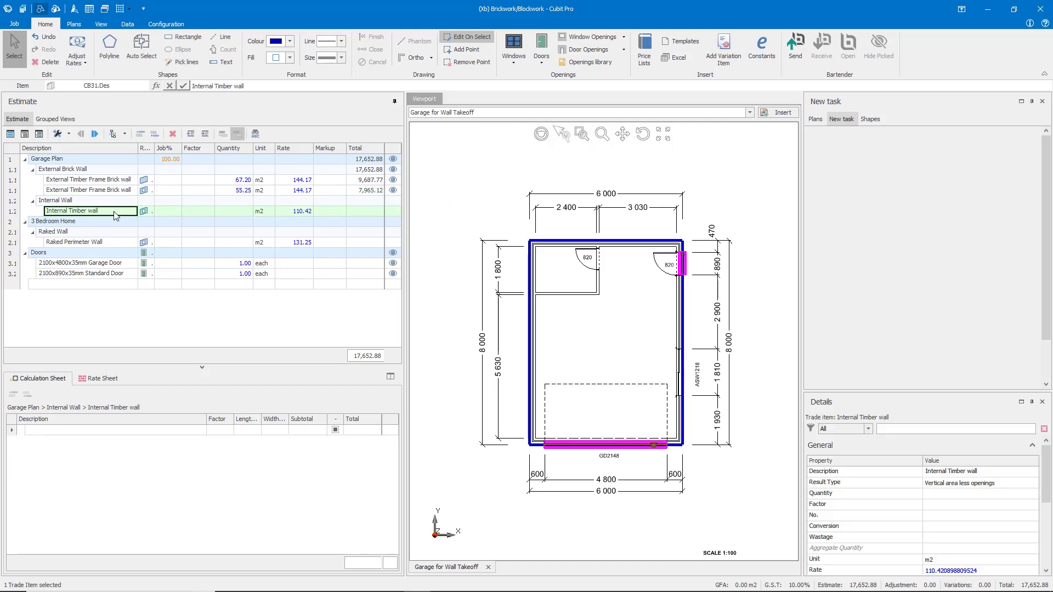
click(114, 61)
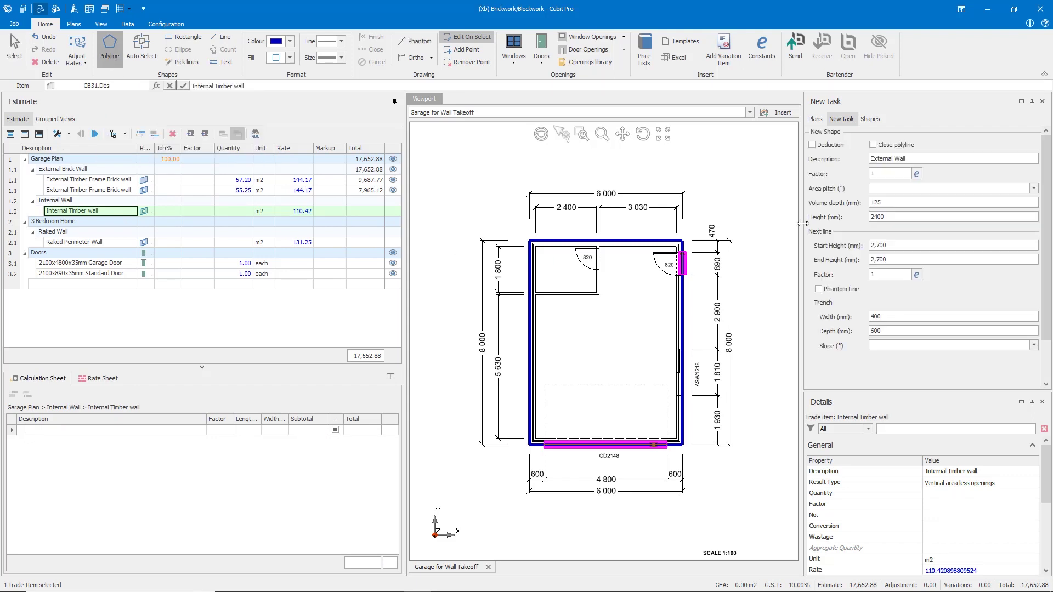
double_click(890, 159)
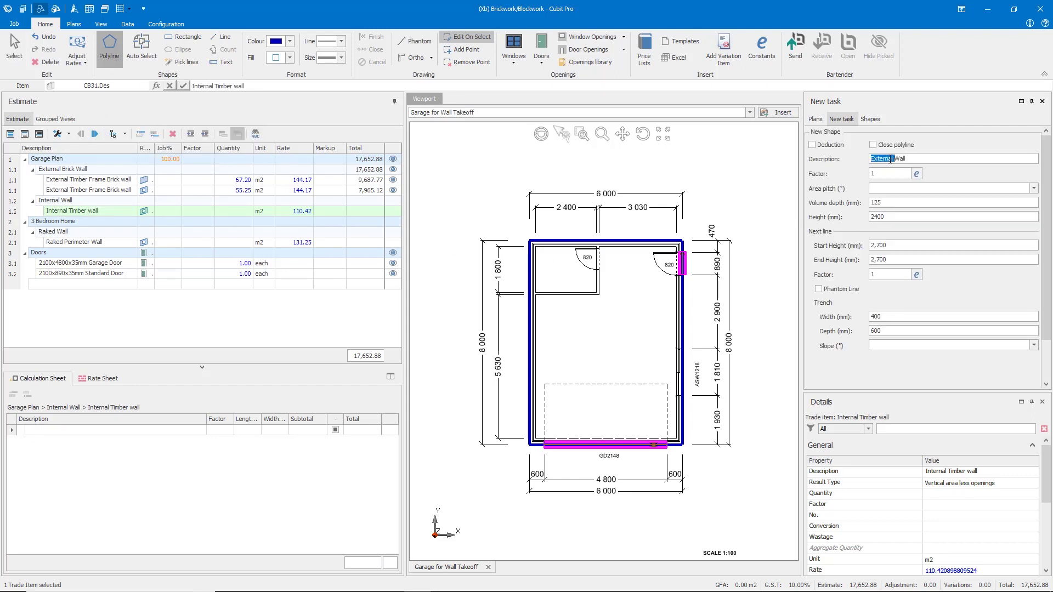
text(Internal)
scroll(545, 291, up, 3)
scroll(548, 292, up, 1)
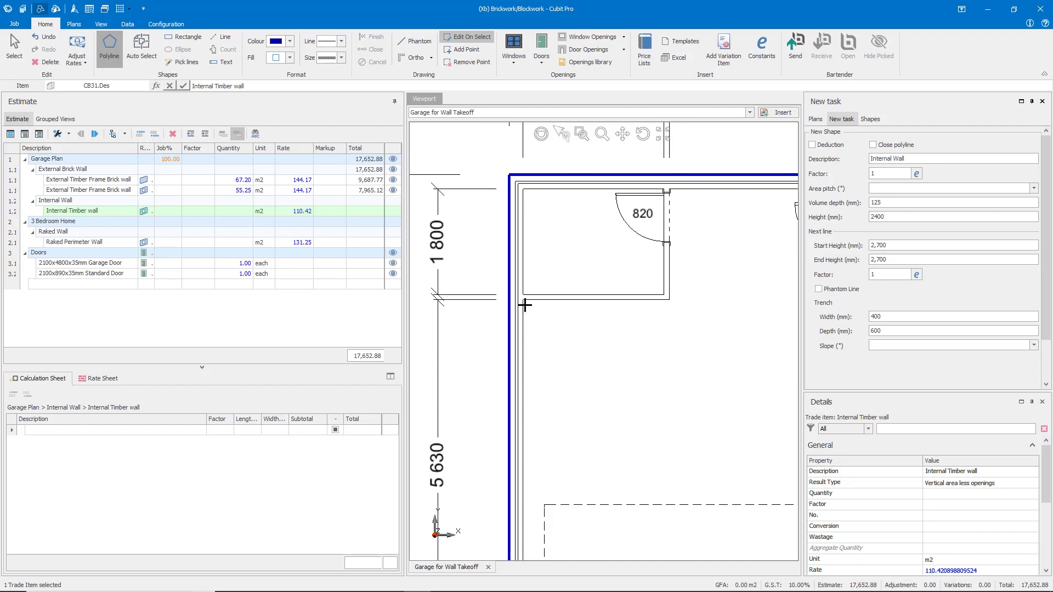
click(522, 299)
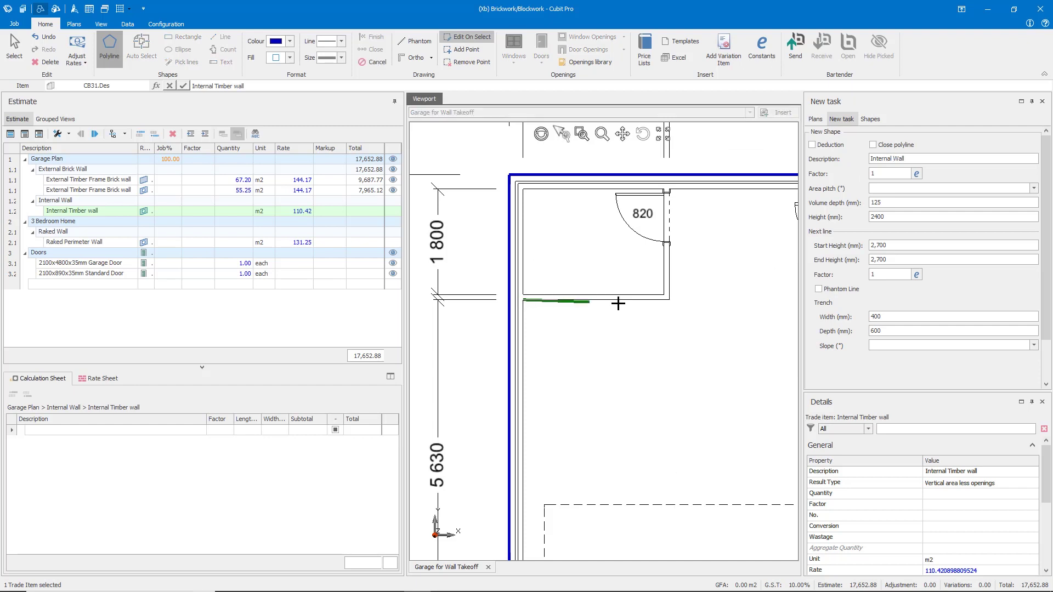
click(669, 300)
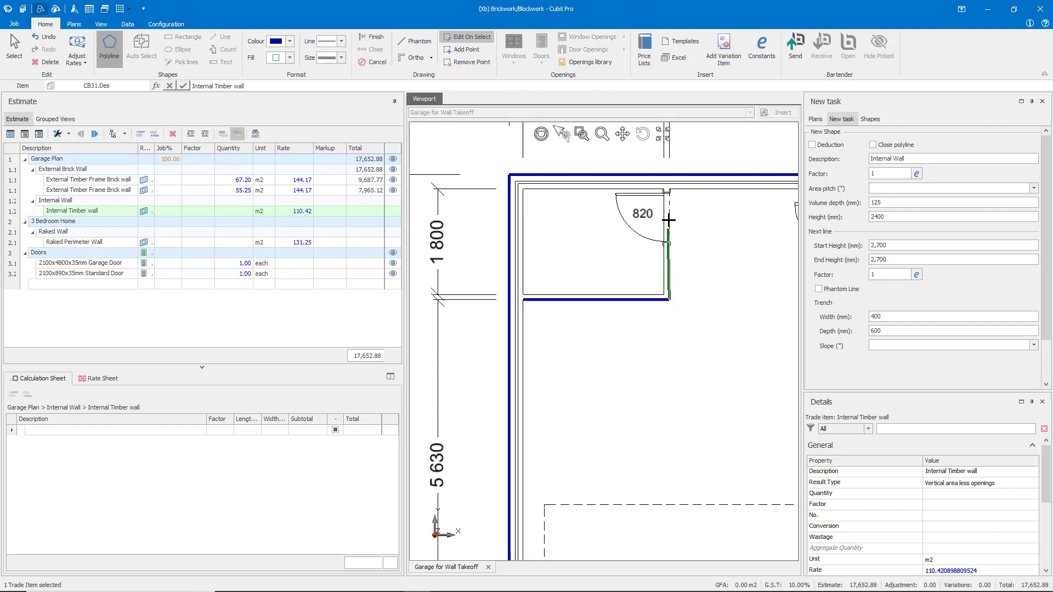
double_click(670, 188)
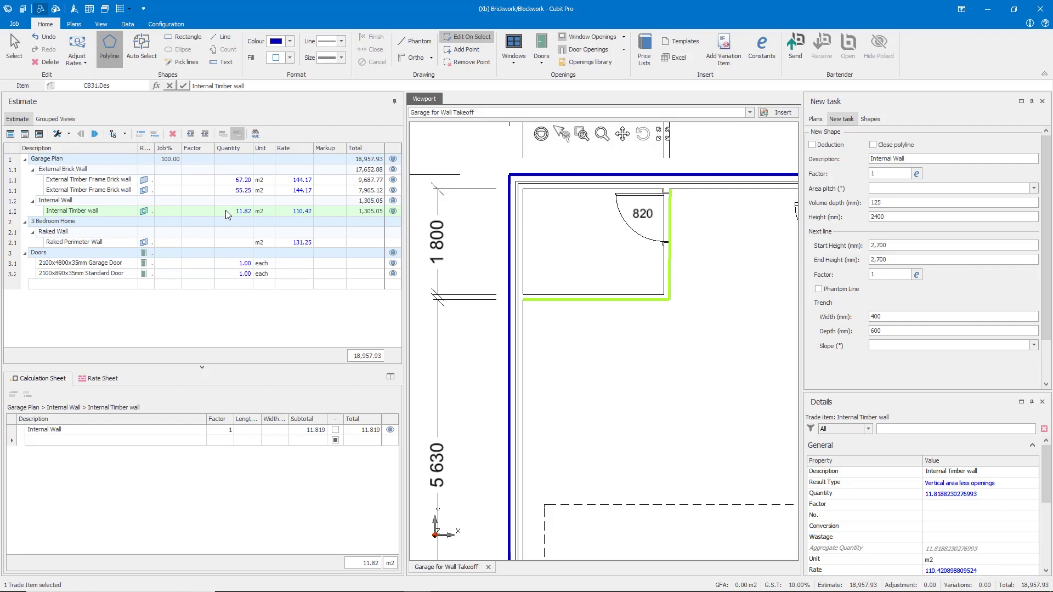
Place a 2100x890x35mm Standard Door at the 820 door opening in the small room's internal wall.
click(543, 62)
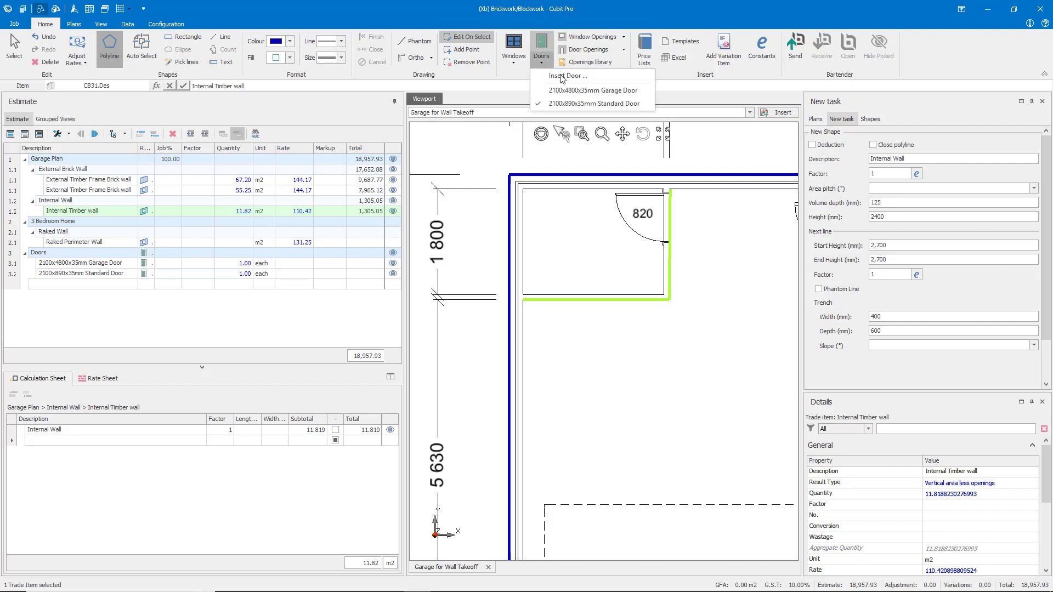
click(593, 103)
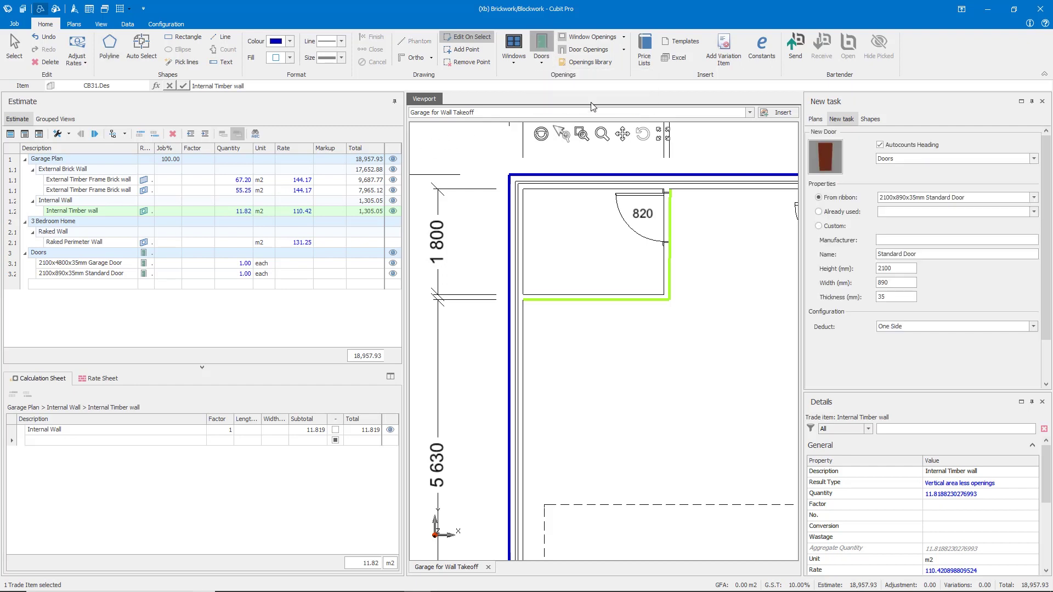
click(672, 221)
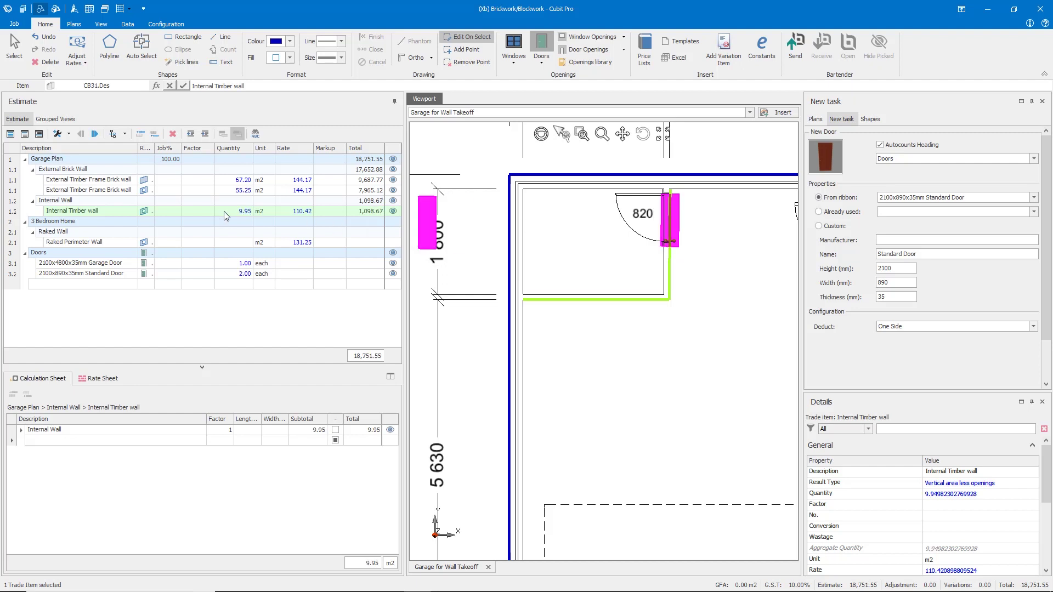
Review the less-openings External Timber Frame Brick wall item's total area, garage and standard door deductions, and net subtotal.
click(104, 190)
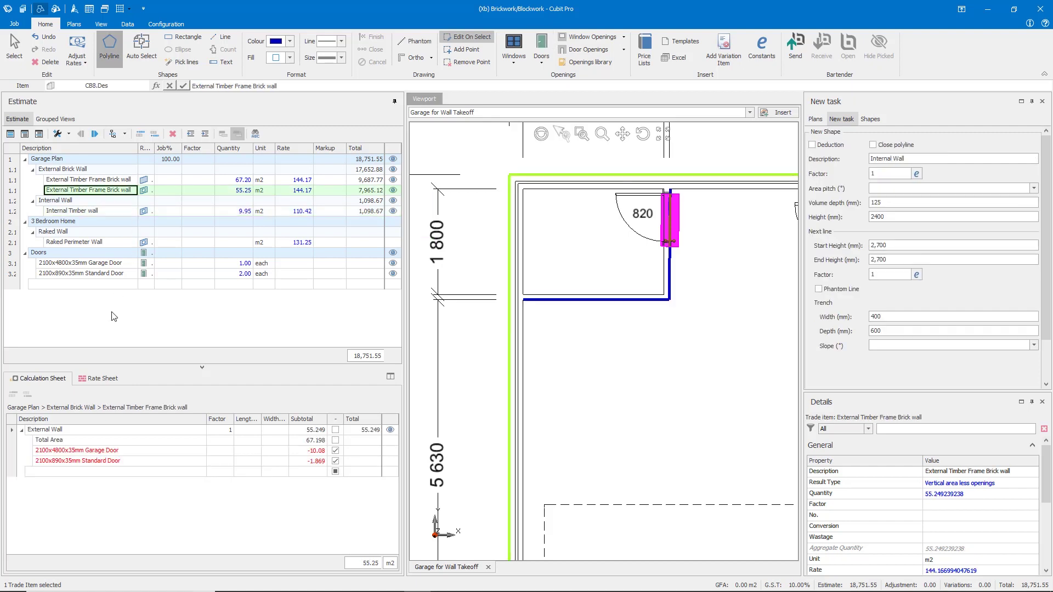
click(94, 432)
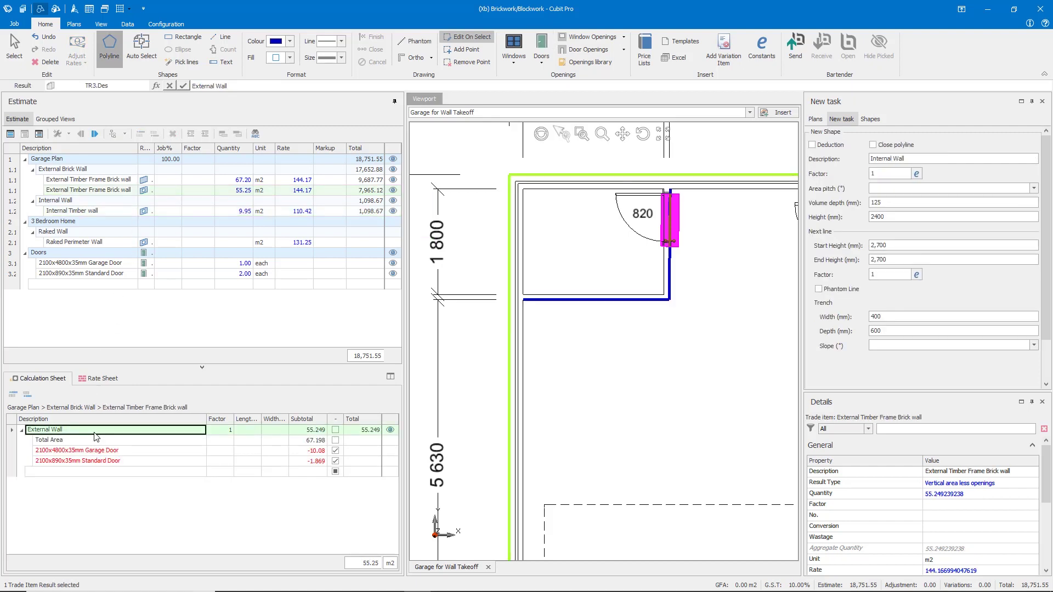
click(98, 440)
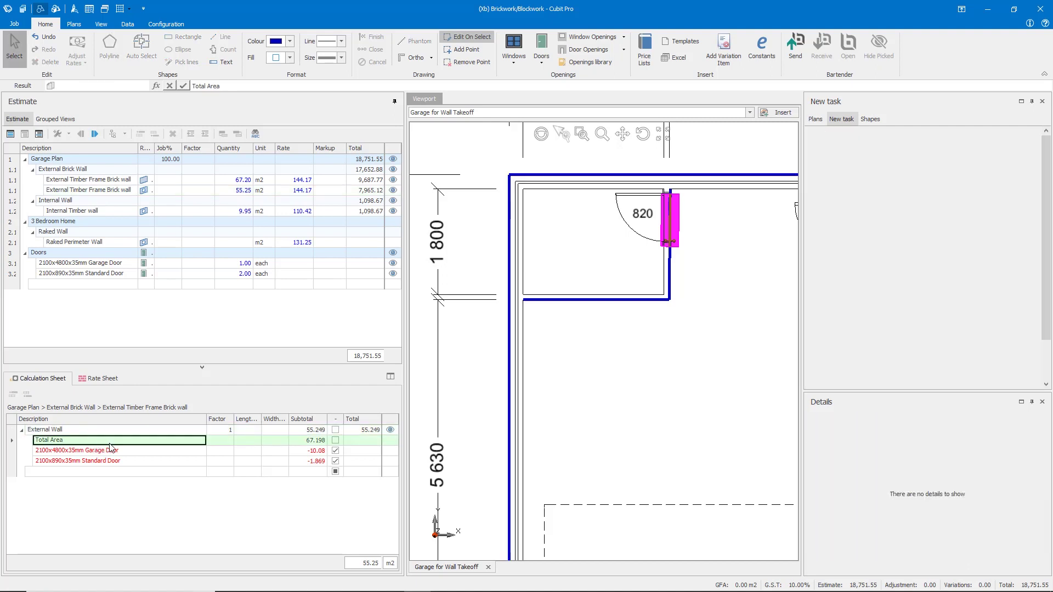
click(112, 451)
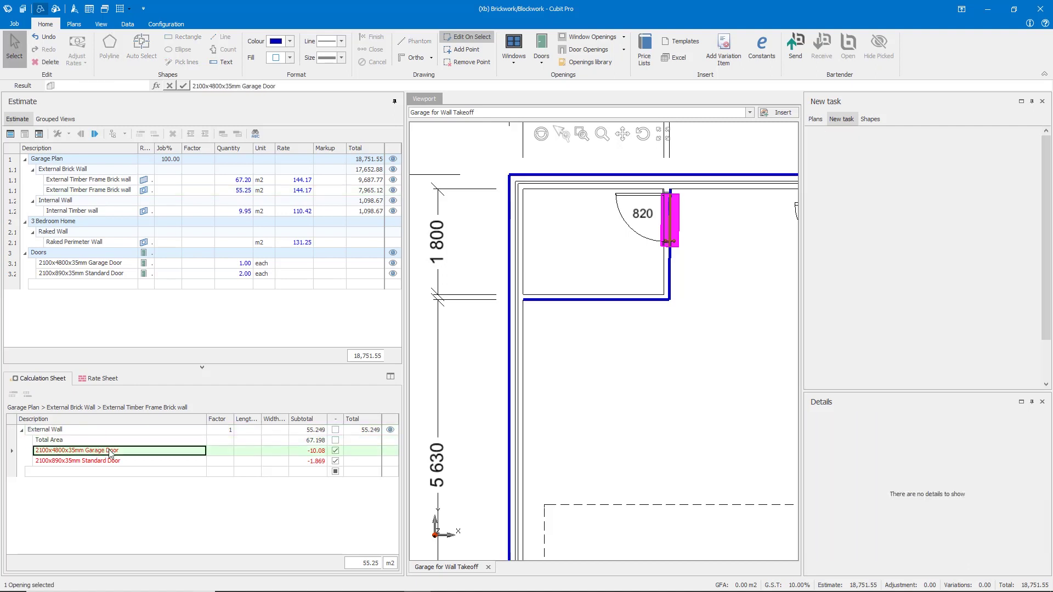
click(114, 464)
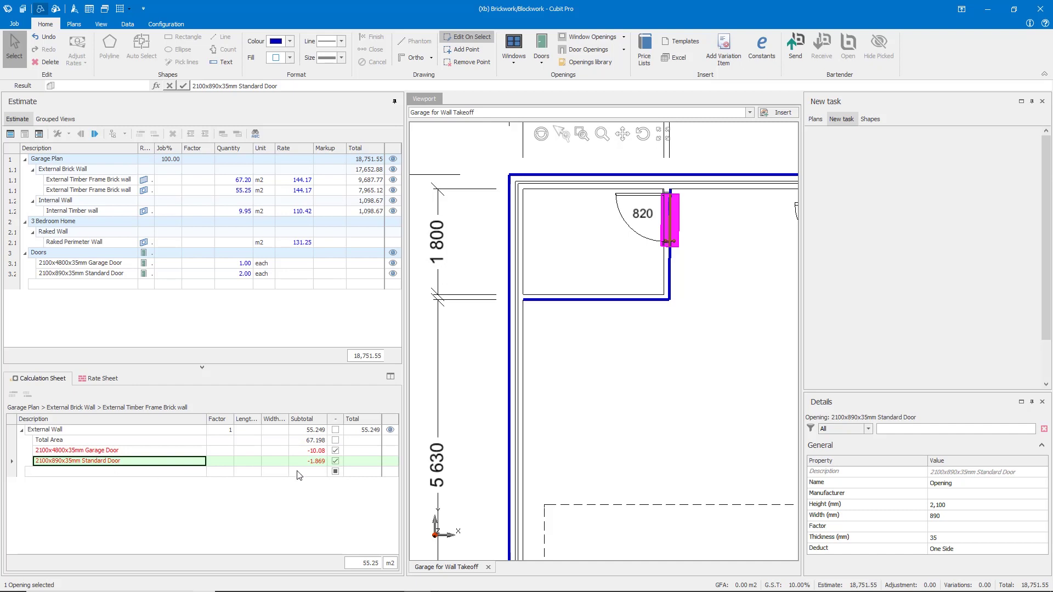
click(314, 431)
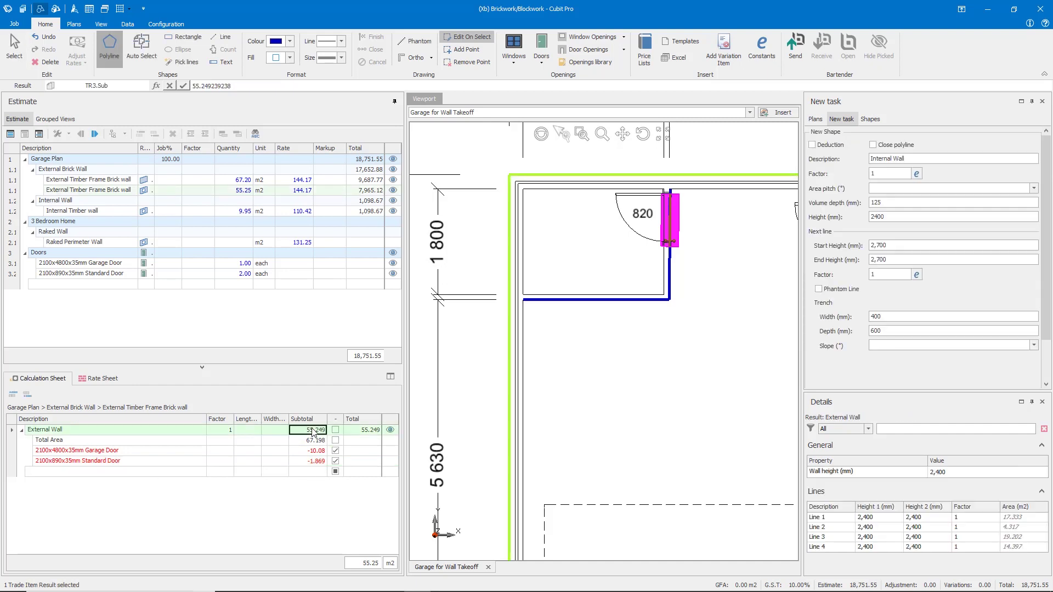
key(Escape)
Switch to the 3 Bedroom Home, page 1 plan and choose a transparent fill for the Raked Perimeter Wall item's takeoff.
scroll(537, 252, down, 5)
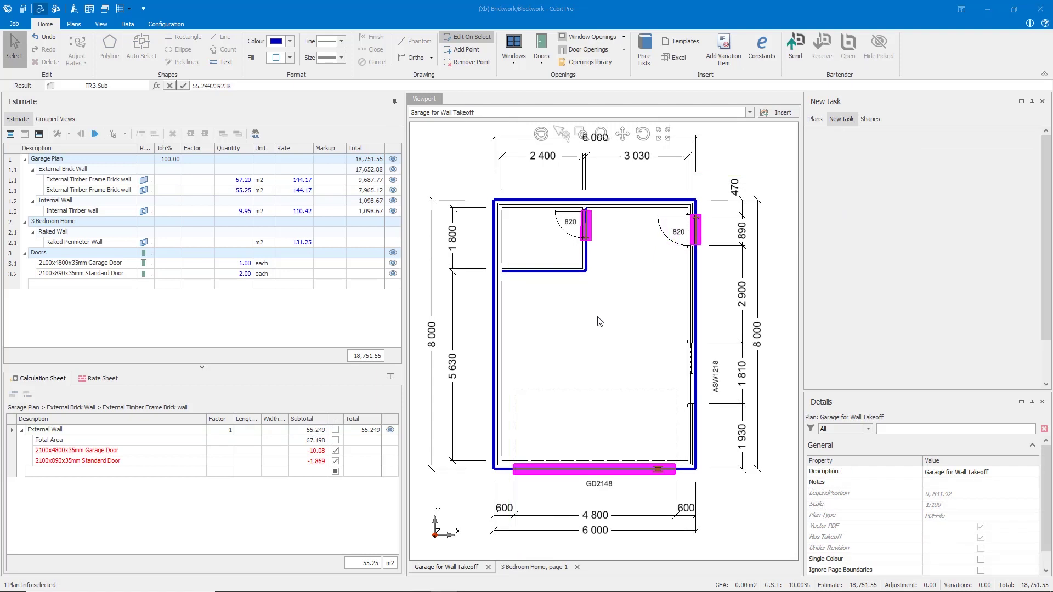
click(540, 567)
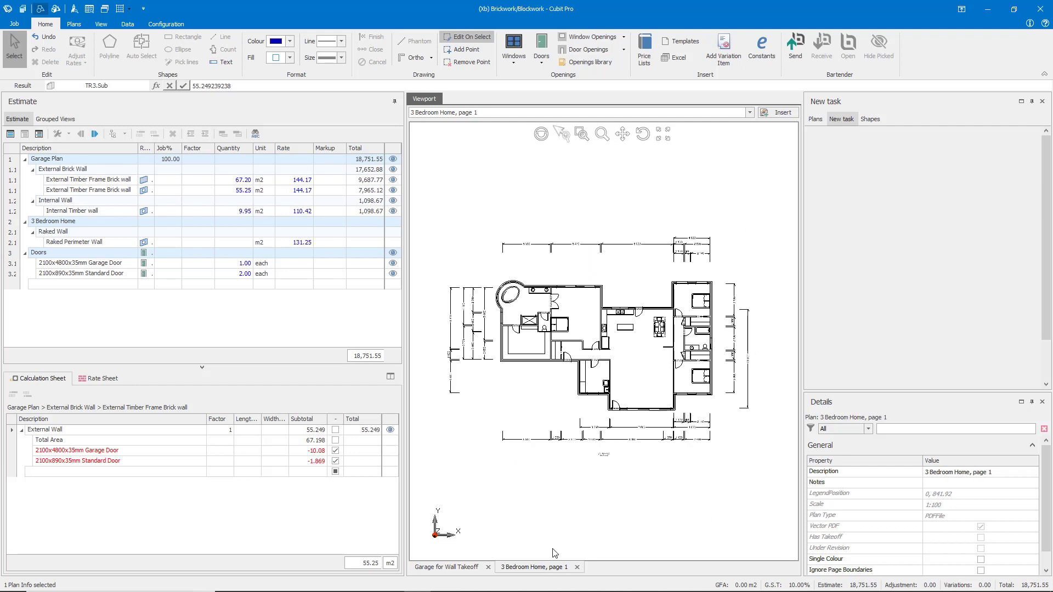
scroll(642, 398, up, 1)
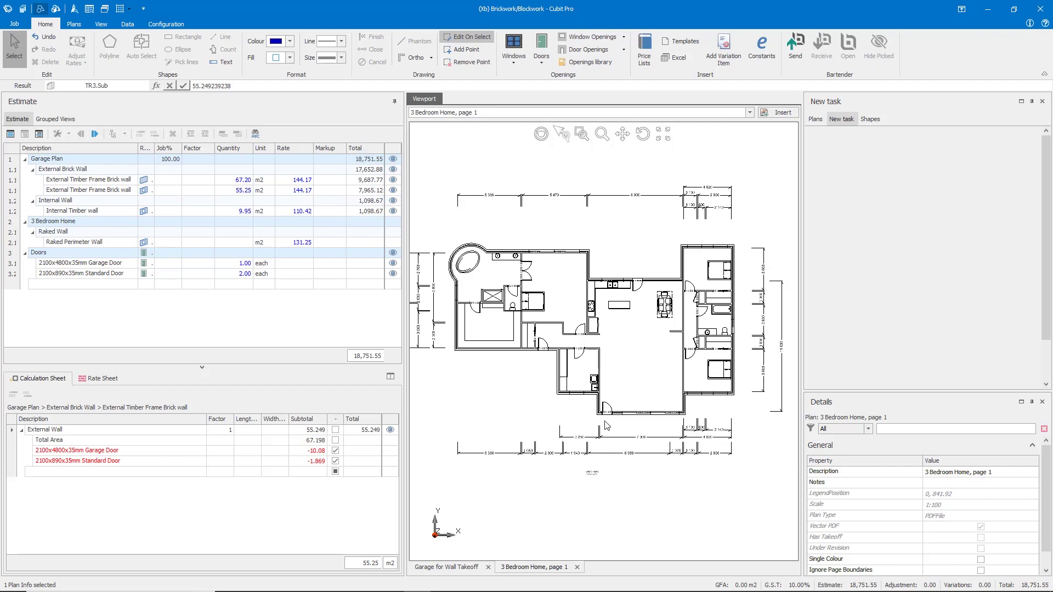
scroll(623, 421, up, 3)
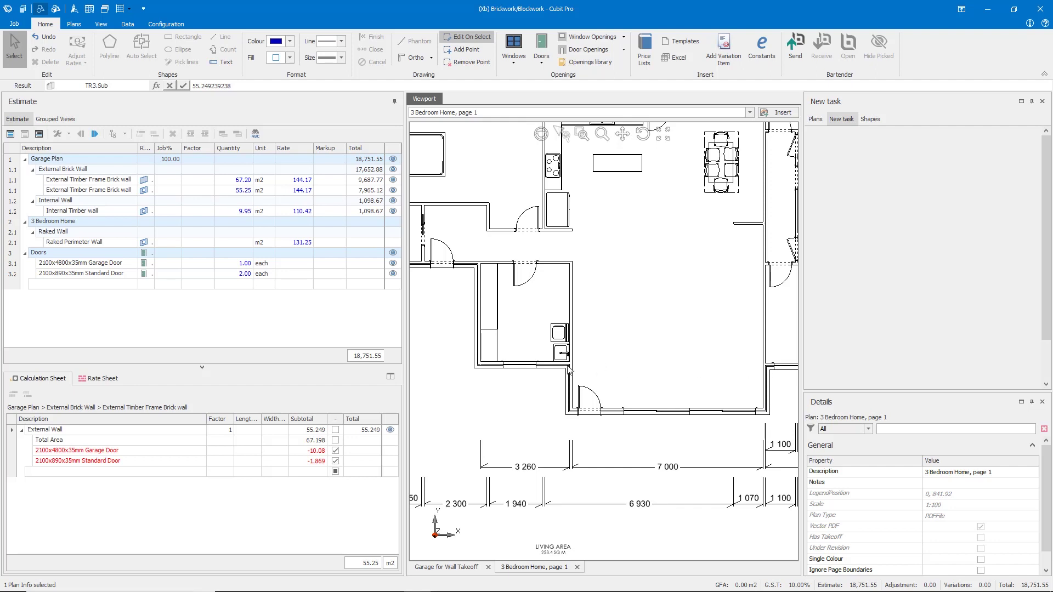
click(76, 244)
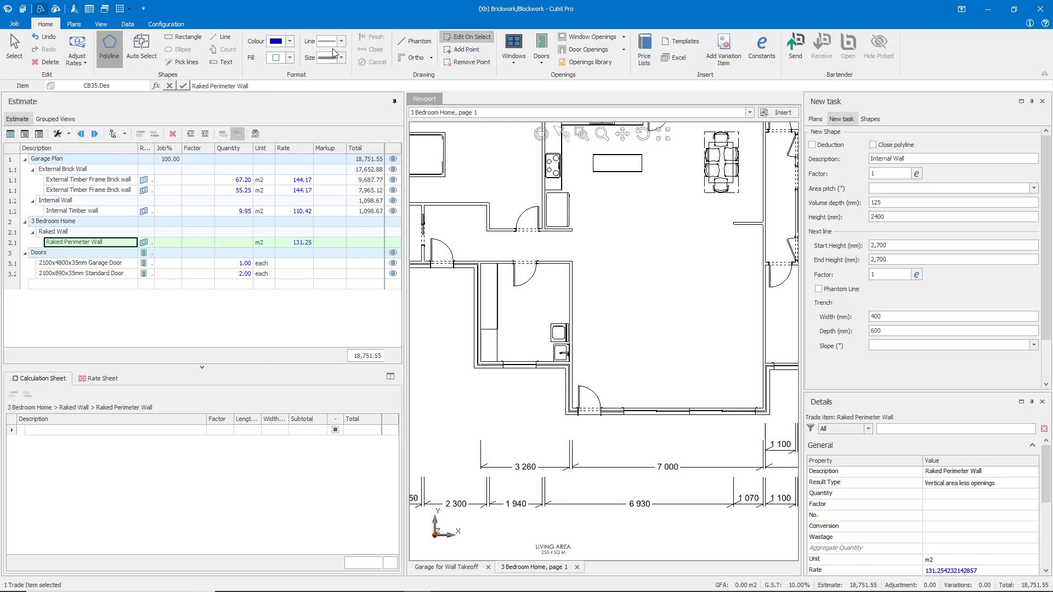
click(290, 58)
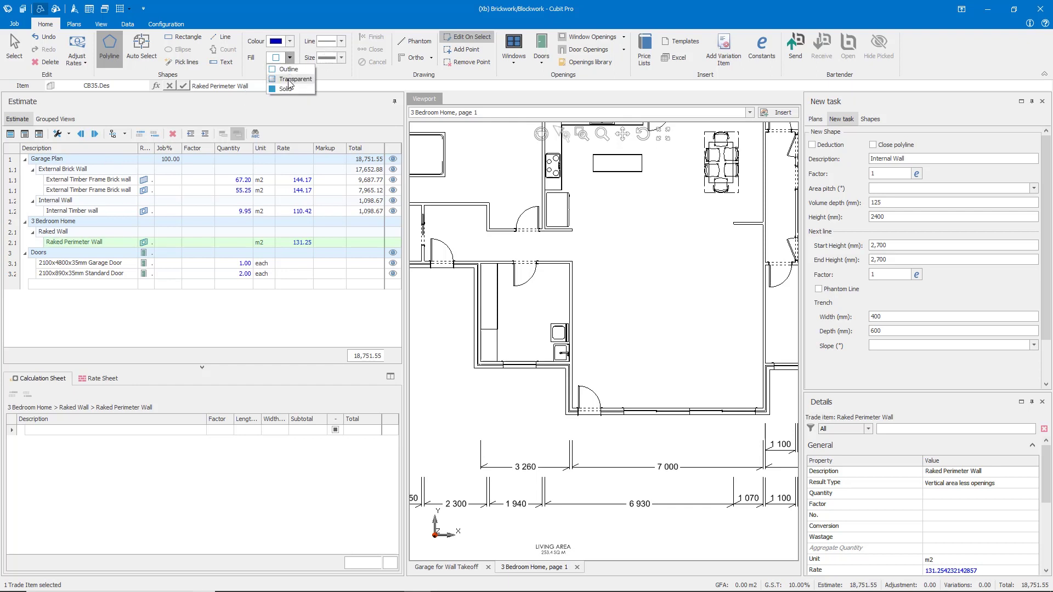
click(295, 79)
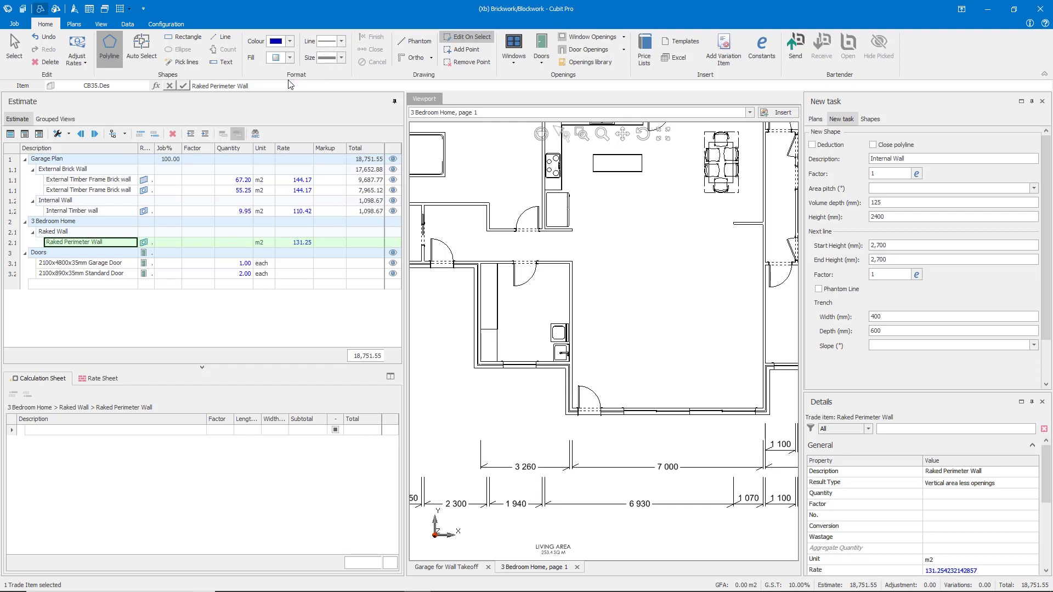
Describe the new shape as External Perimeter, set its height to 3200 mm and make it a closed polyline.
click(920, 159)
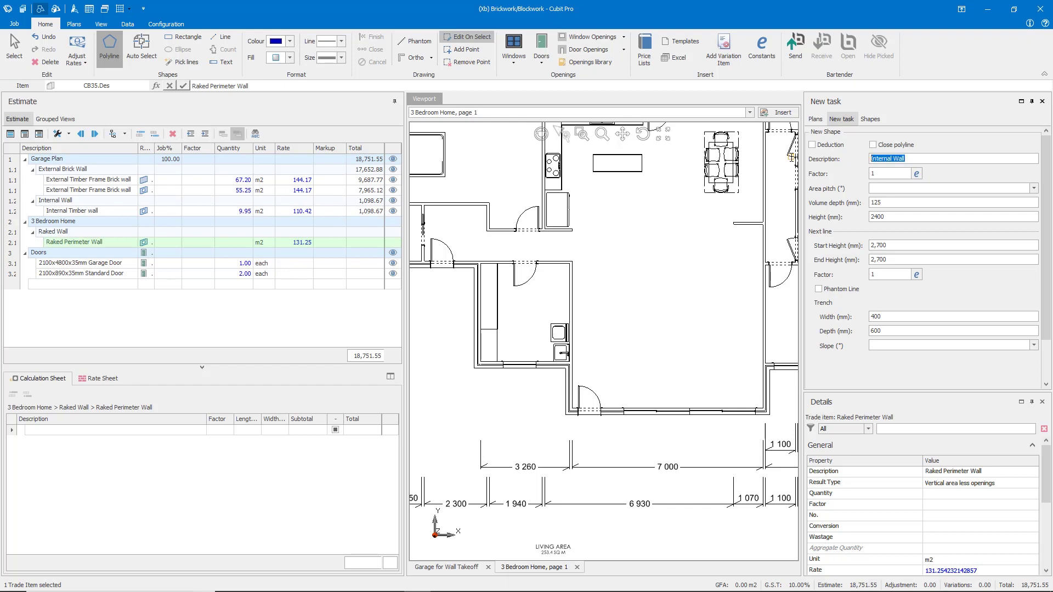
text(Extern)
drag(889, 217, 835, 220)
text(32)
key(Tab)
middle_drag(661, 239, 722, 357)
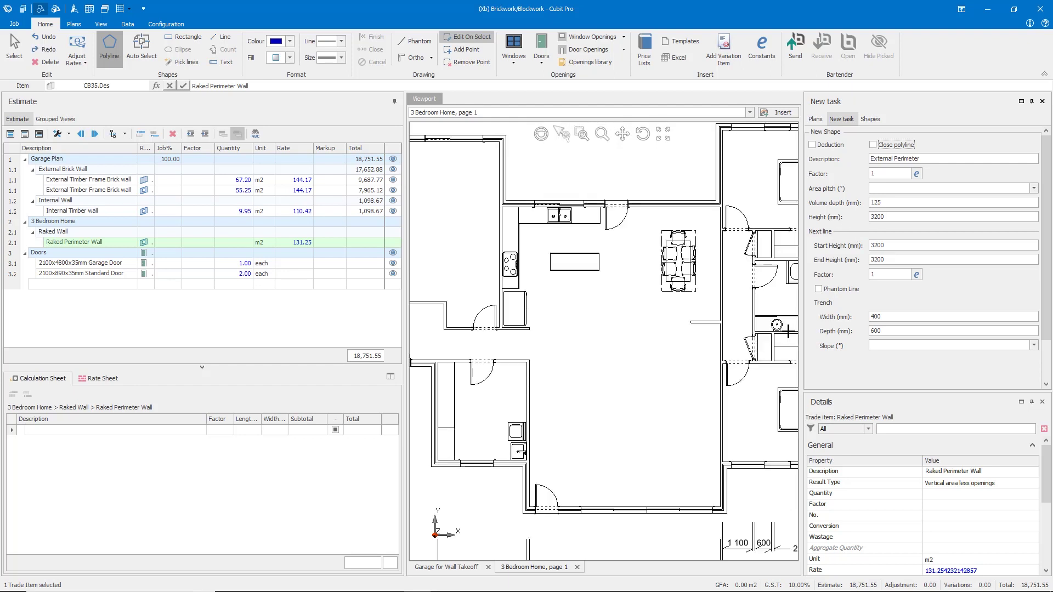
click(872, 145)
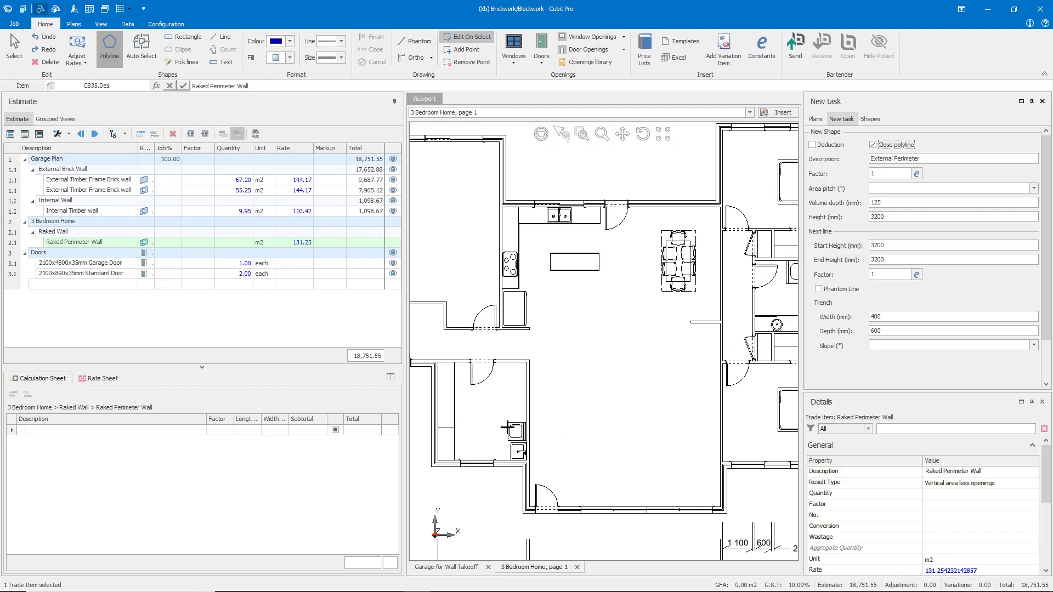
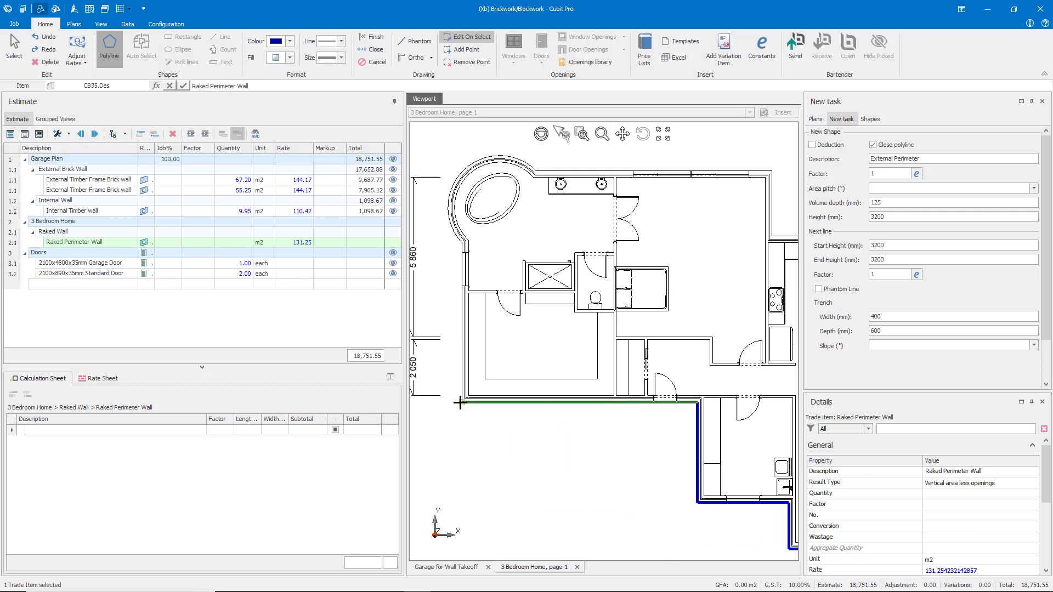
Continue the perimeter polyline from the house's lower-left corner, following the curved bathroom wall with an arc and the top wall to its corner.
click(464, 241)
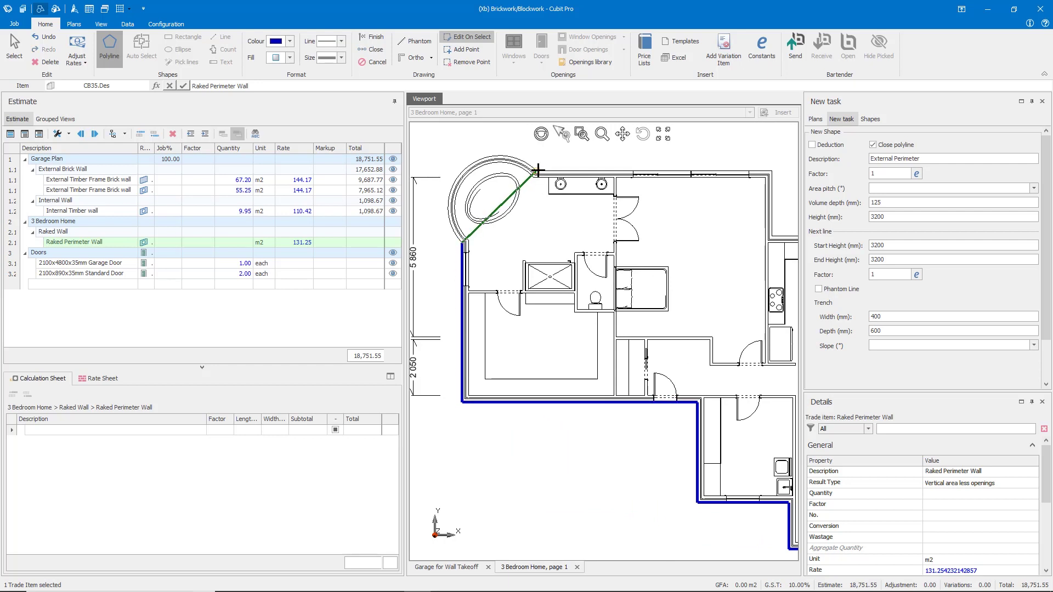
key(a)
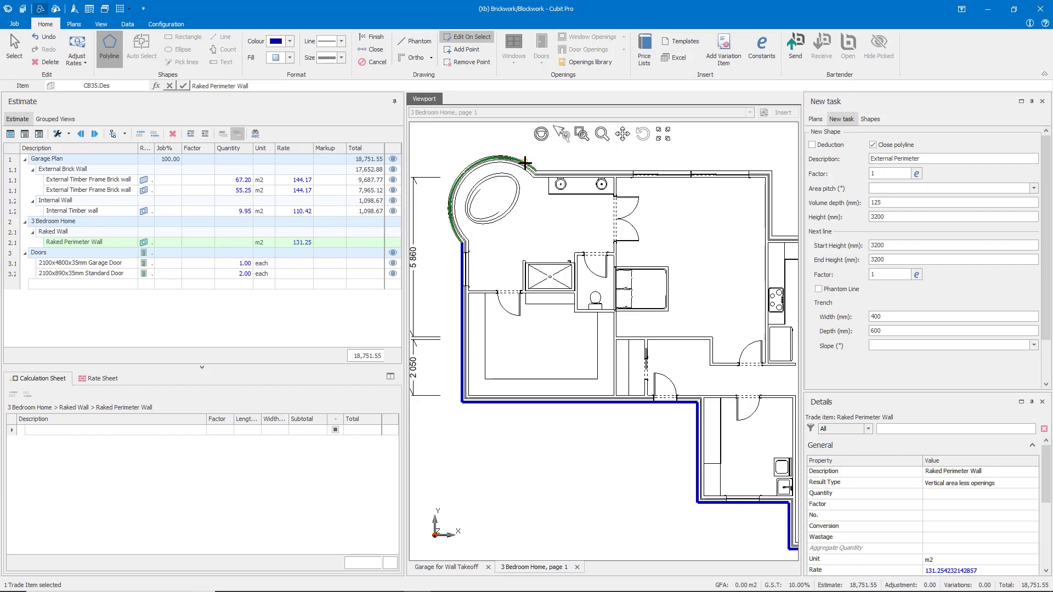
click(534, 171)
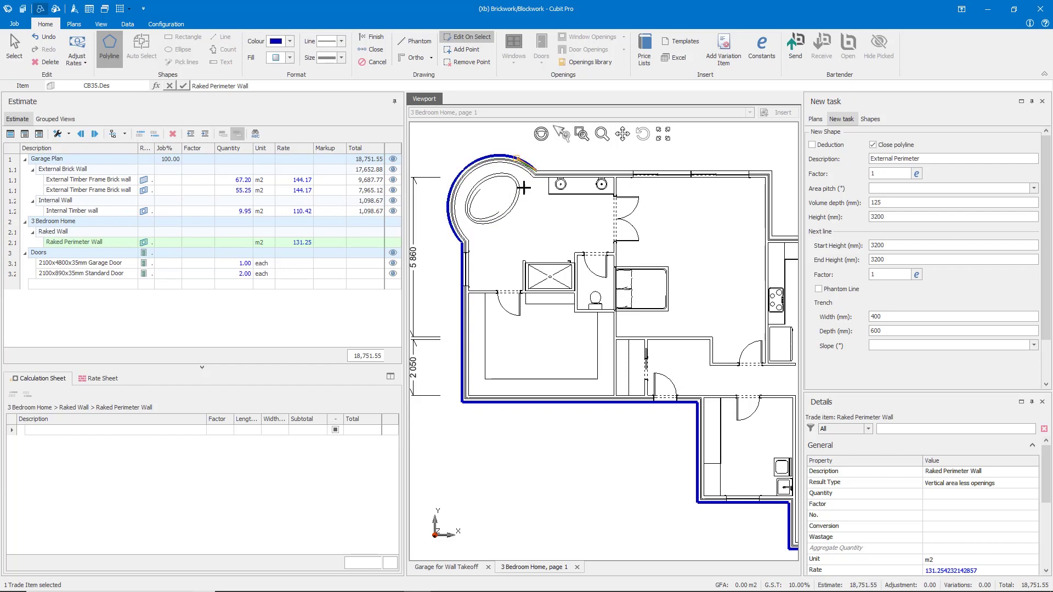
click(771, 170)
Trace the remaining external walls around the kitchen recess and the two right-hand bedrooms, and finish the closed perimeter polyline.
middle_drag(748, 251, 604, 271)
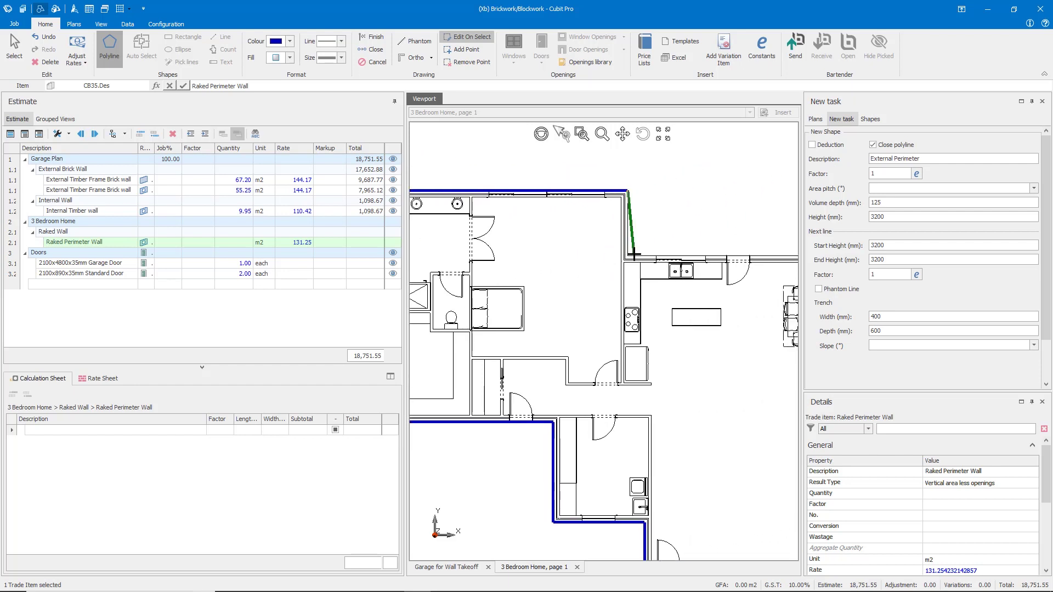
click(627, 256)
middle_drag(709, 250, 523, 252)
click(652, 256)
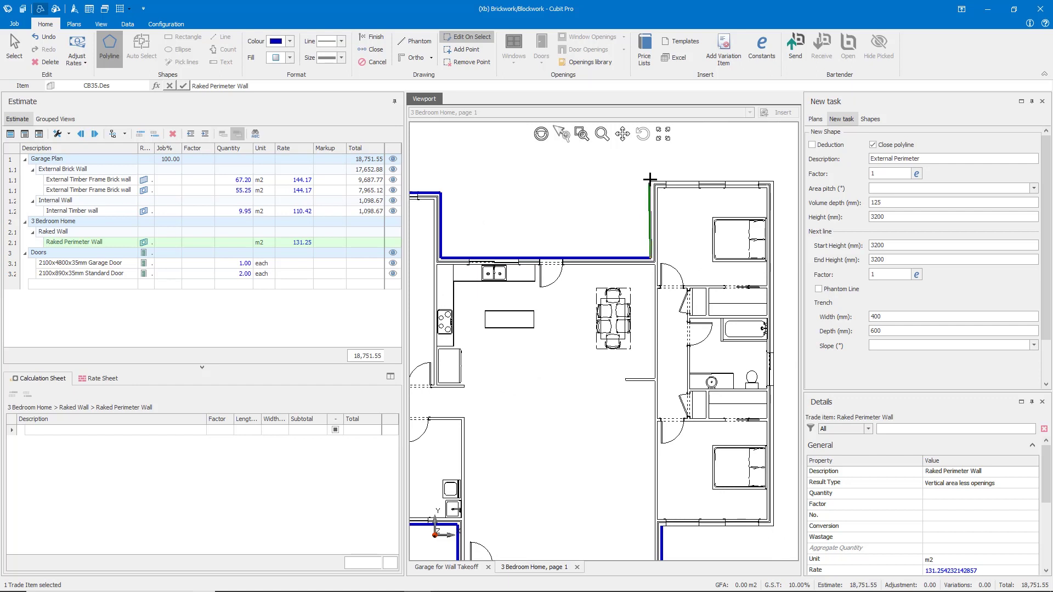
click(650, 182)
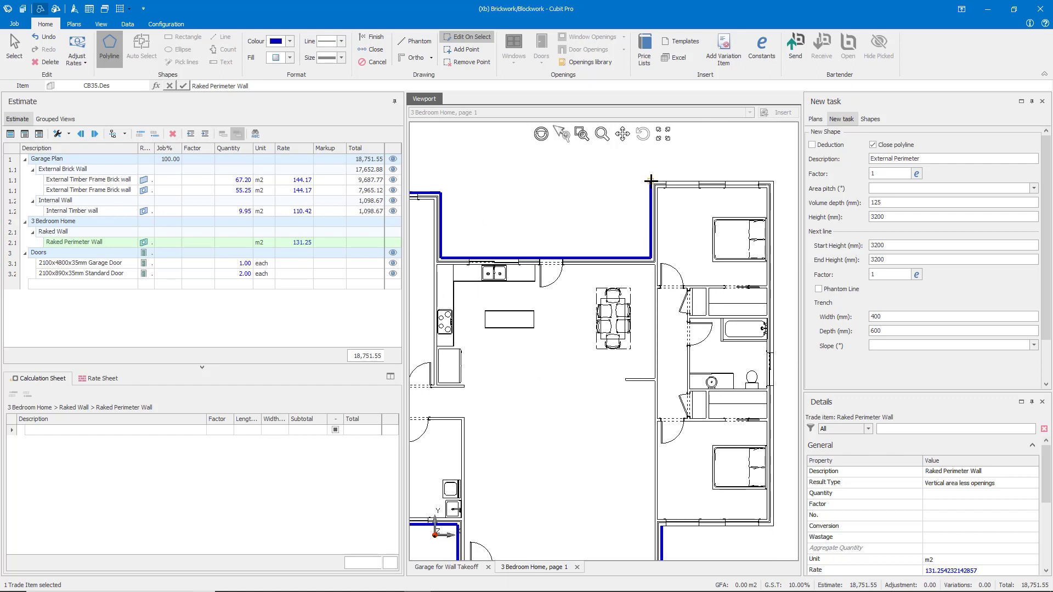
key(ctrl+z)
click(650, 181)
click(773, 182)
scroll(773, 337, down, 3)
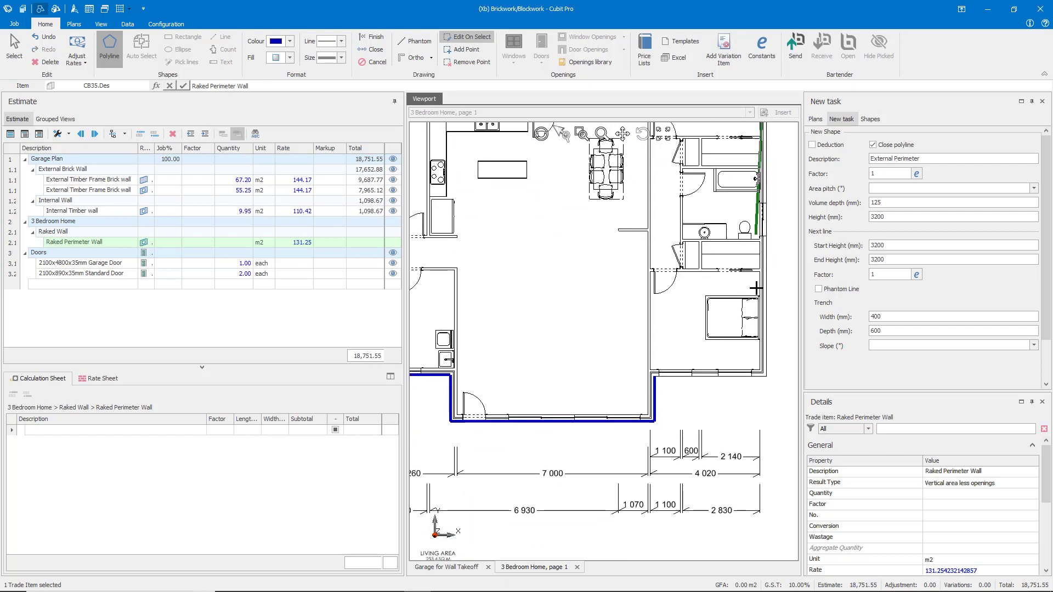
click(767, 377)
double_click(725, 379)
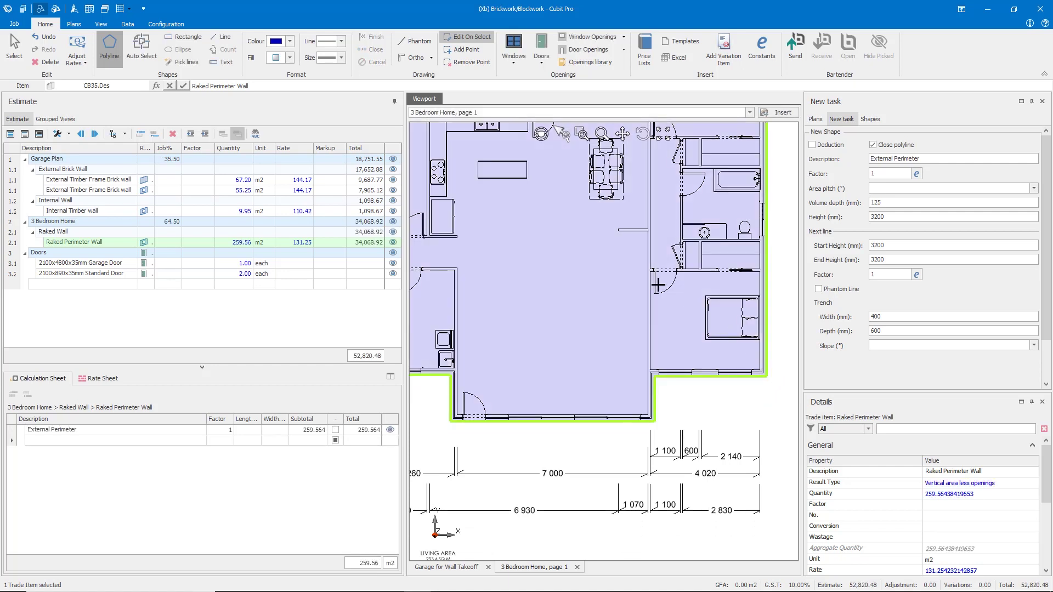
Select the External Perimeter result and set Height 2 of its Line 1 to 4000 mm.
scroll(707, 329, down, 3)
middle_drag(585, 284, 627, 311)
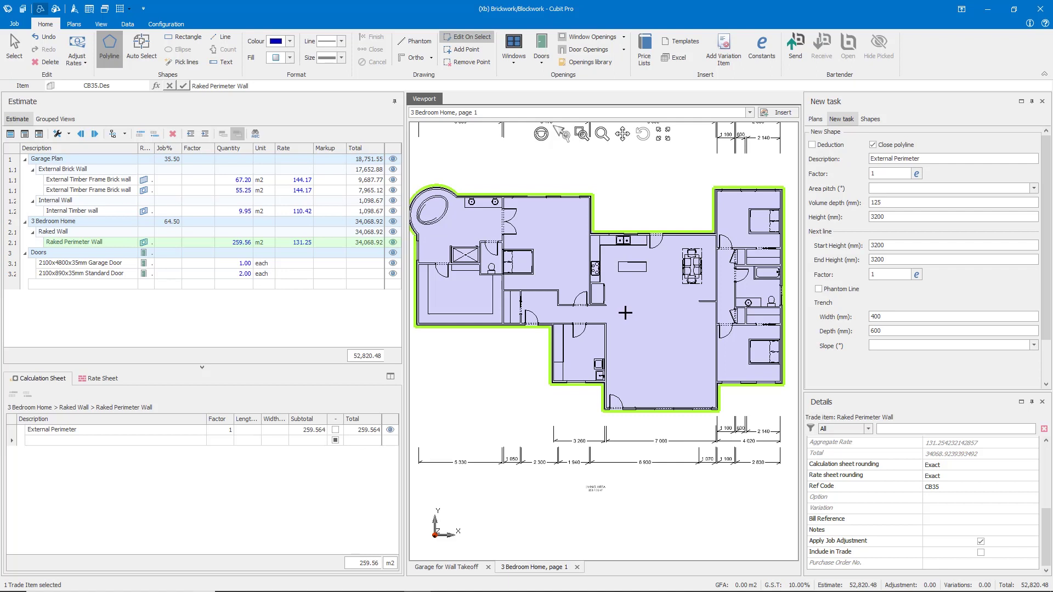
click(106, 430)
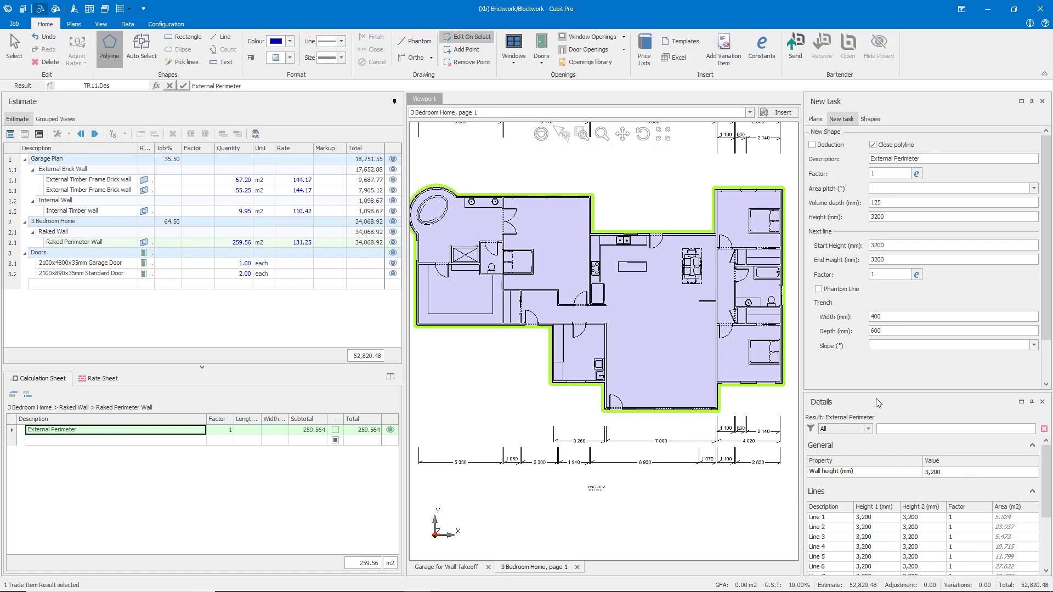
click(839, 519)
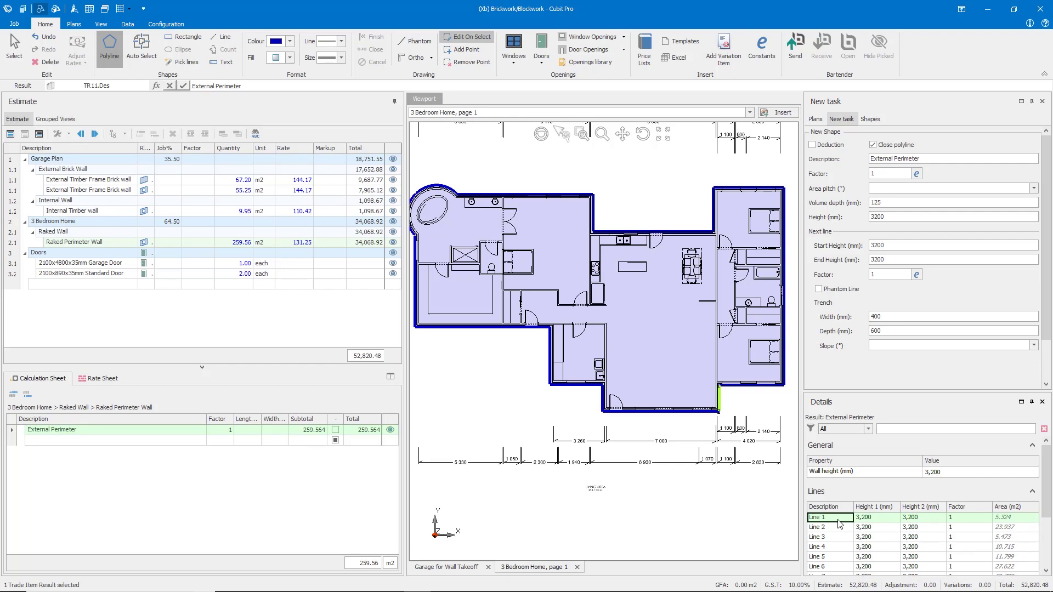
scroll(678, 418, up, 3)
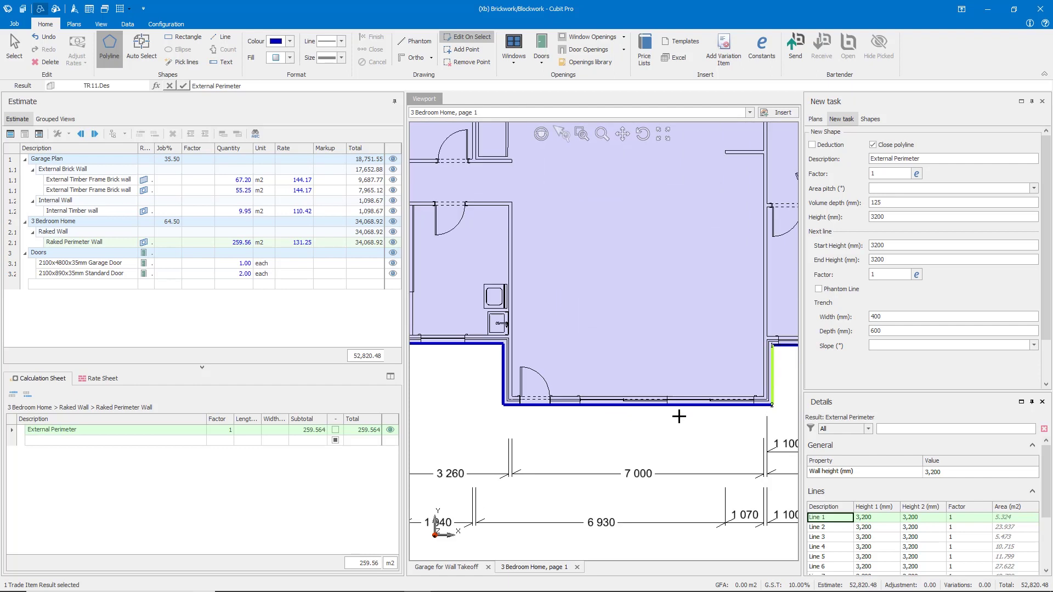
click(875, 519)
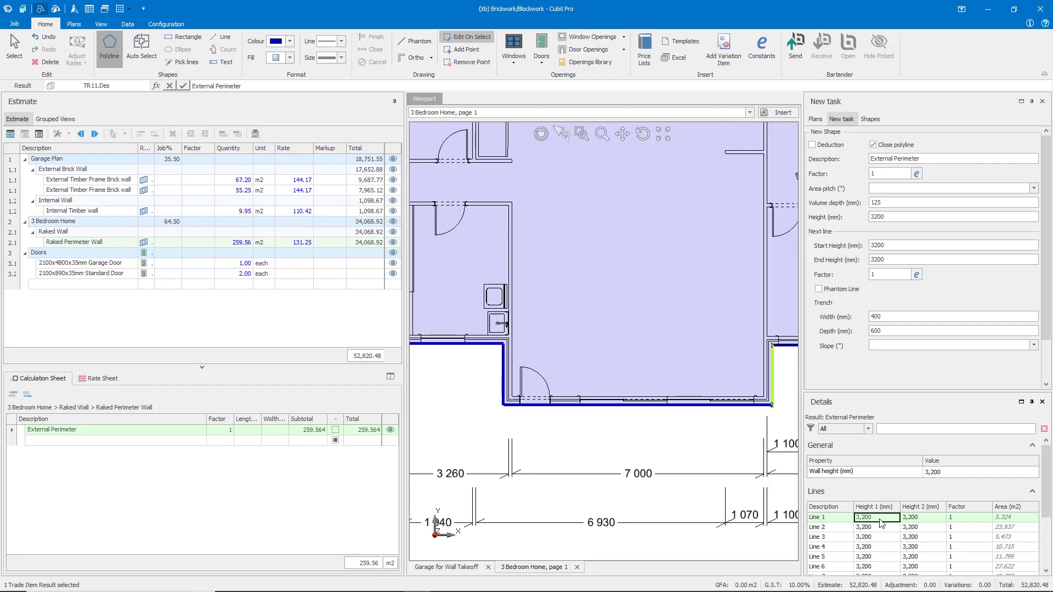
click(916, 519)
text(4000)
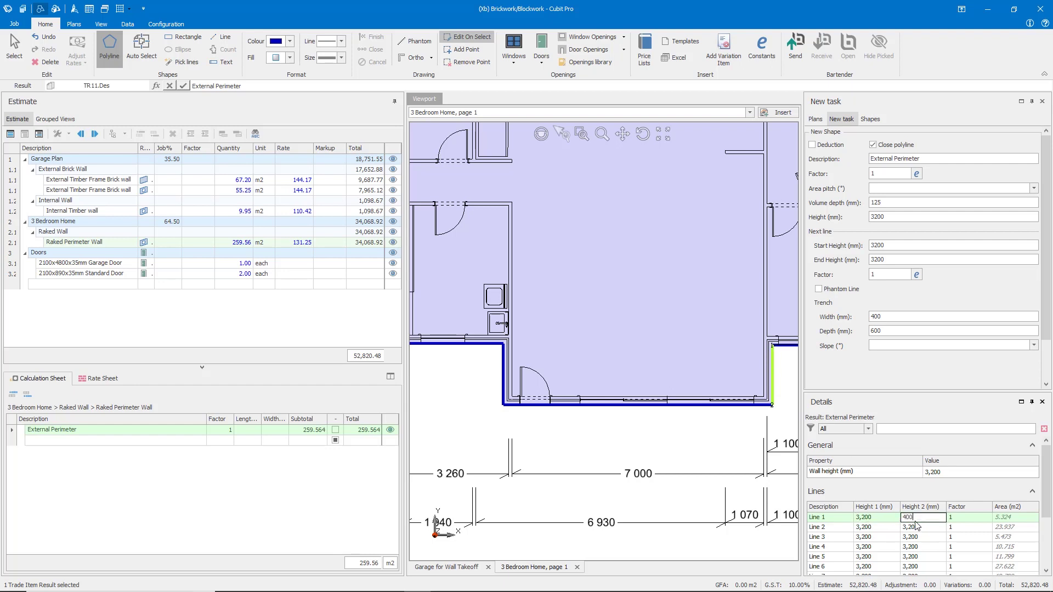
Set both heights of Line 2 and Height 1 of Line 3 to 4000 mm.
click(884, 528)
text(4000)
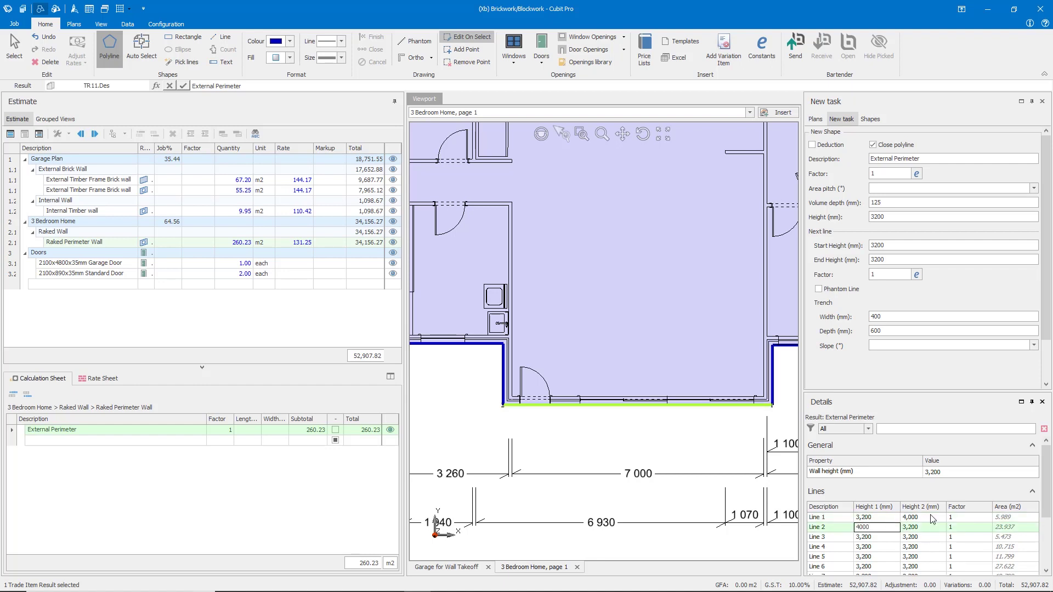
click(923, 530)
text(4000)
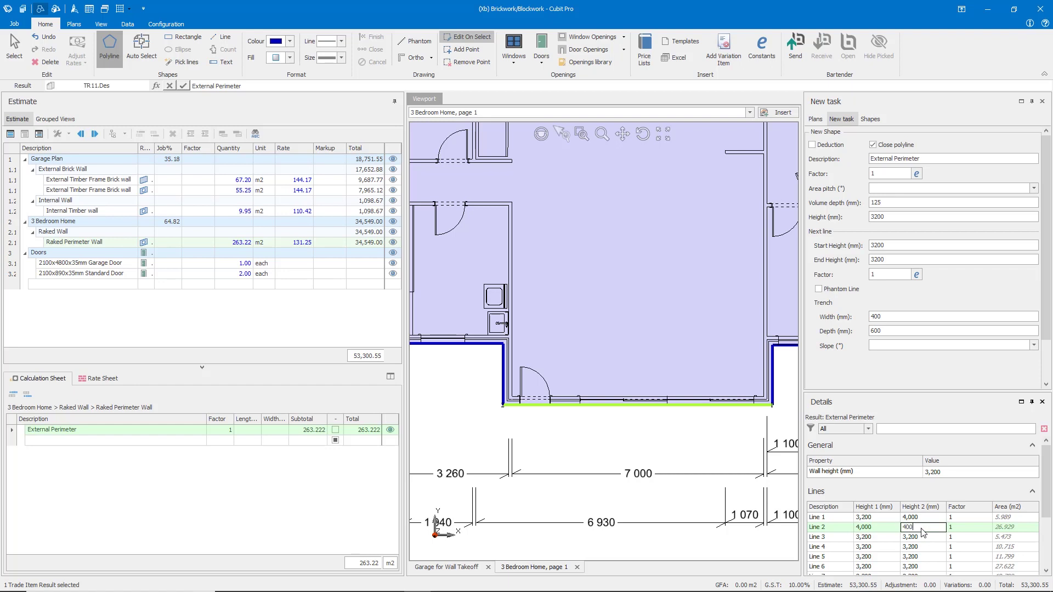
click(864, 538)
text(4000)
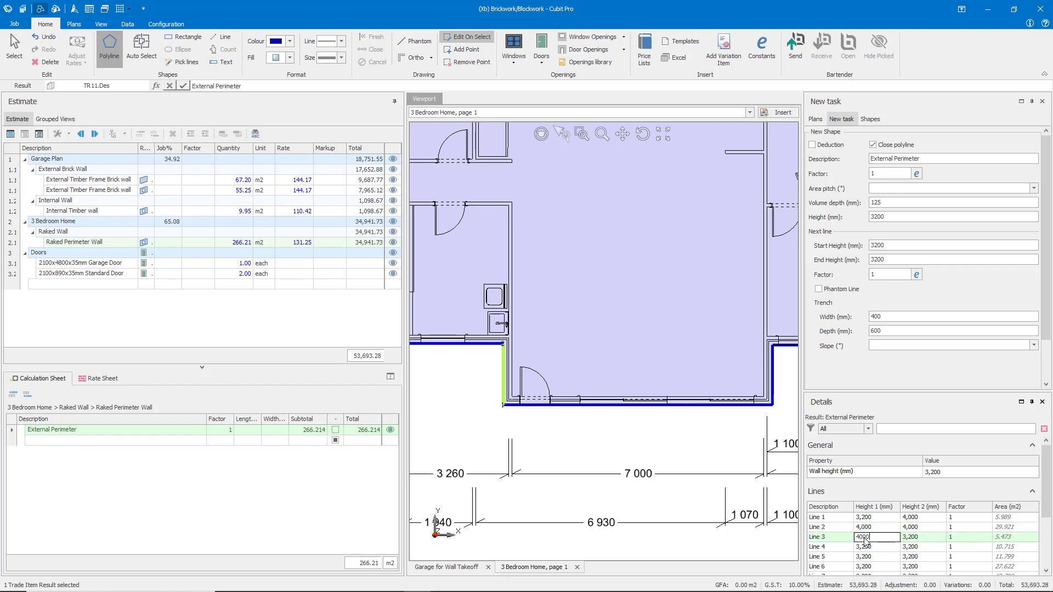
click(917, 539)
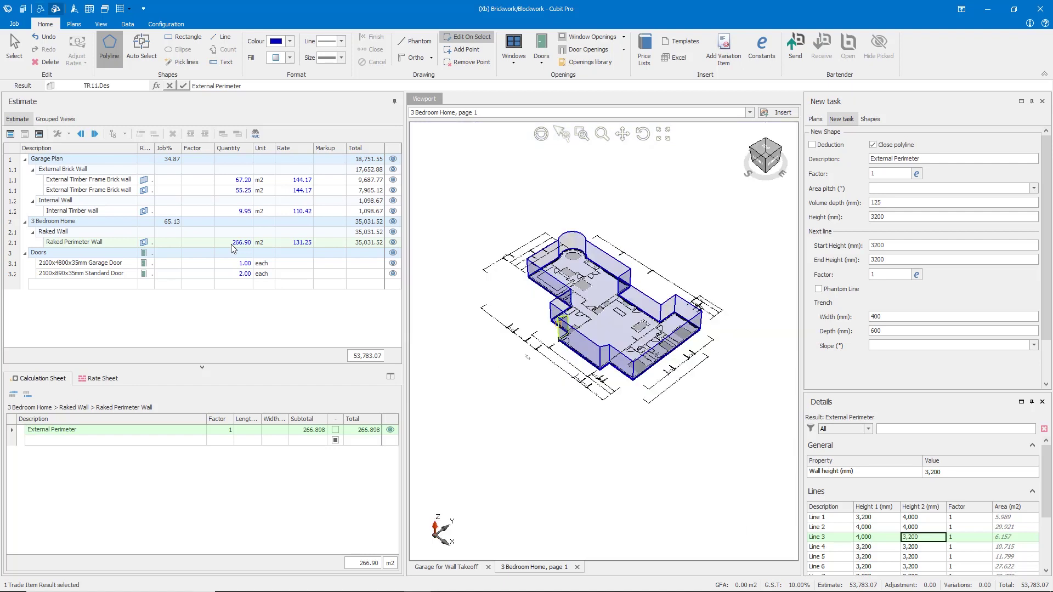
Leave polyline drawing and examine the raked perimeter wall in 3D from different angles, including the front.
scroll(634, 321, up, 5)
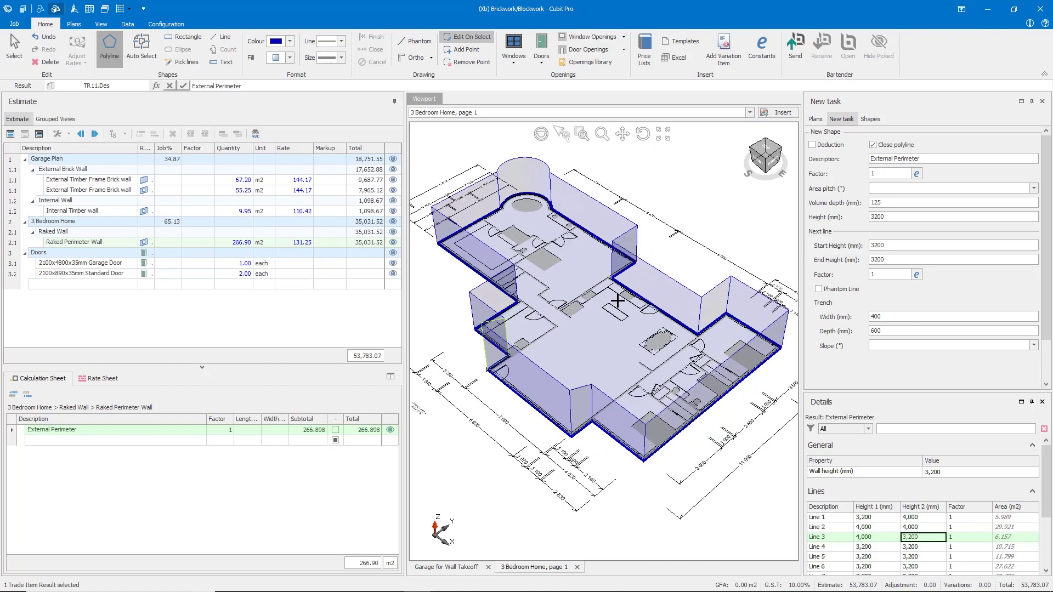
scroll(618, 301, up, 2)
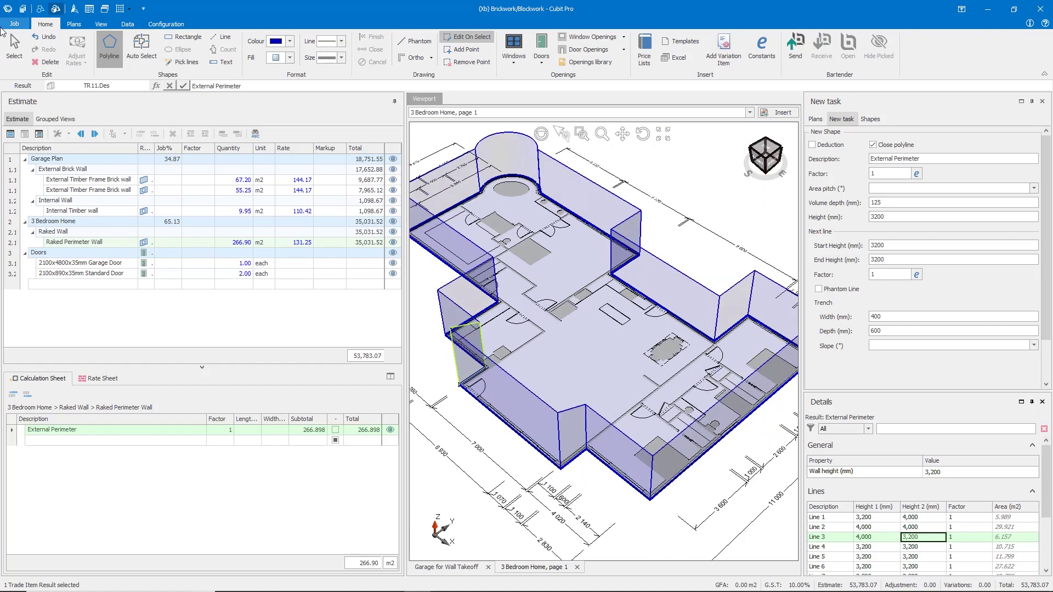
click(13, 43)
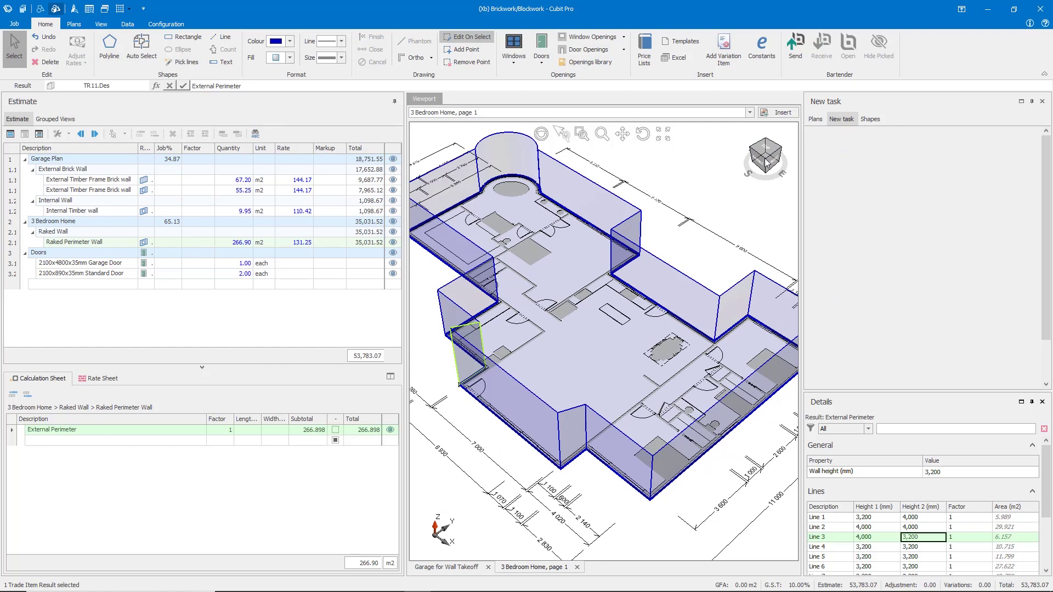
click(752, 147)
drag(752, 147, 791, 150)
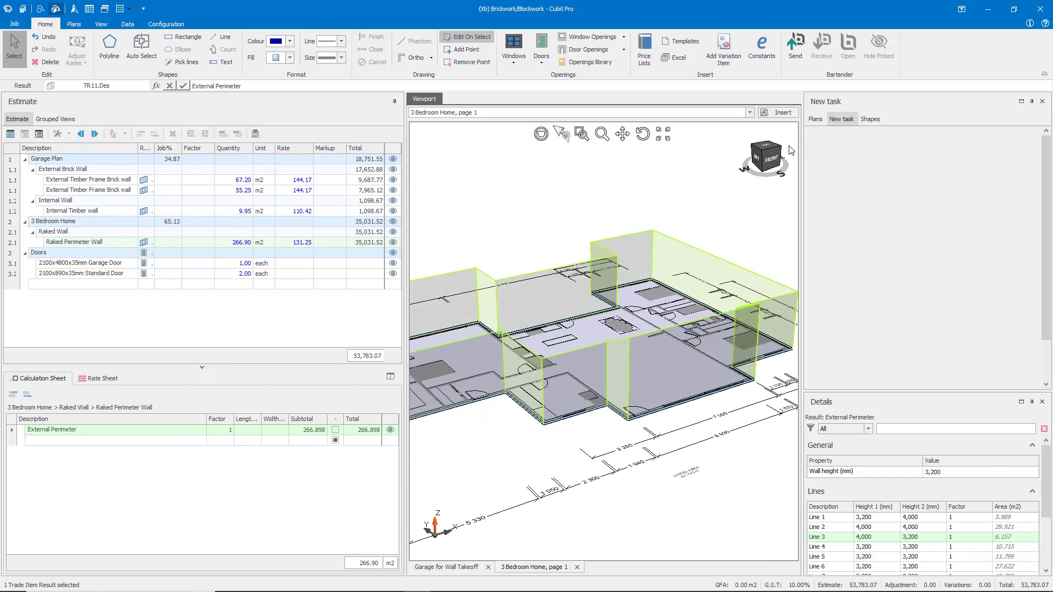
click(791, 150)
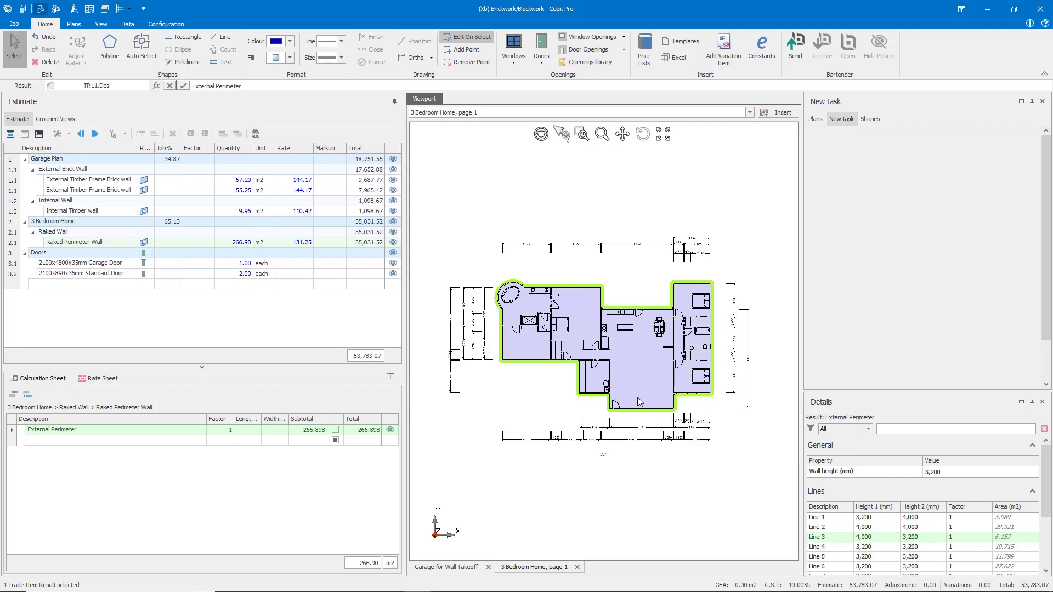
Set the factor of Lines 1, 2 and 3 in the External Perimeter result to 2.
scroll(637, 395, up, 5)
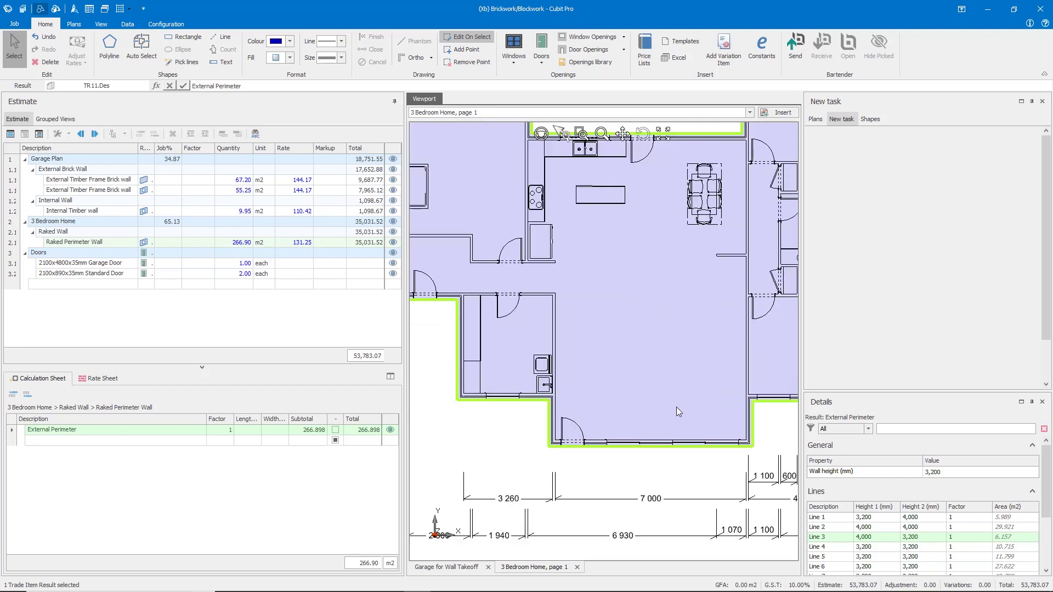
click(188, 433)
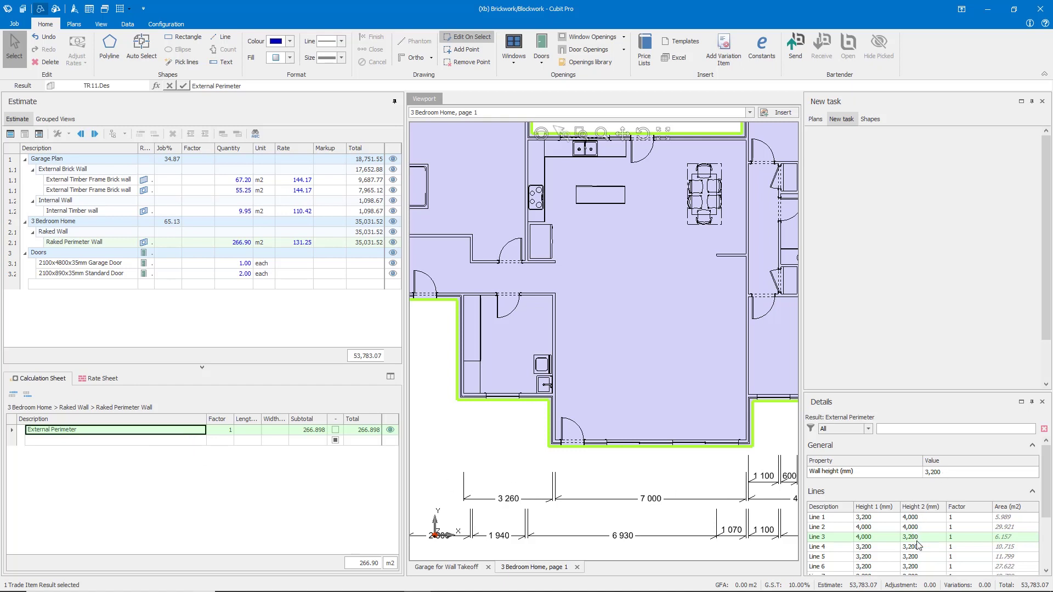
click(967, 521)
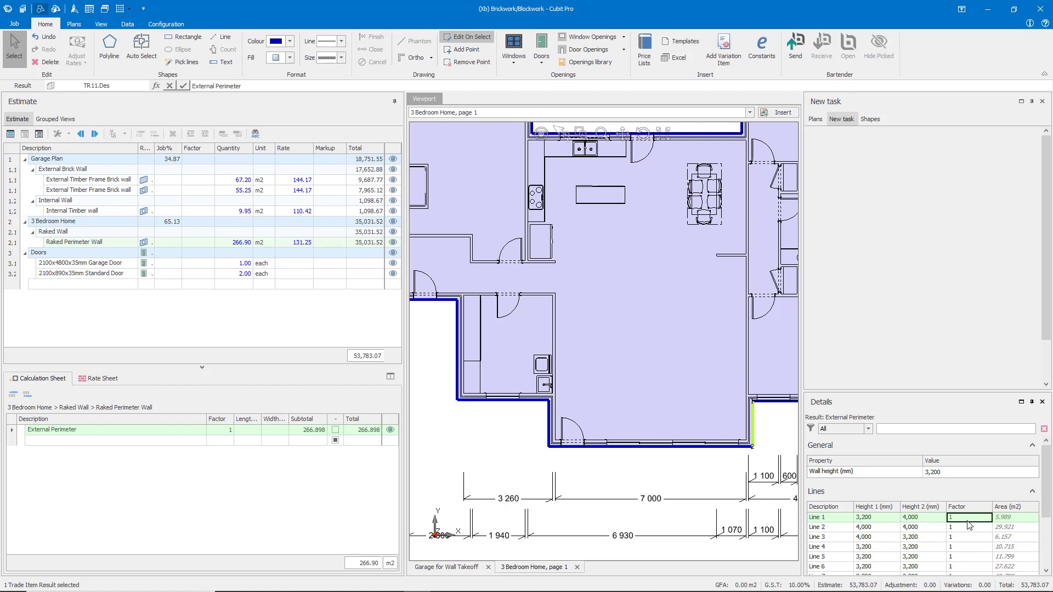
text(2)
key(Return)
text(2)
key(Return)
text(2)
key(Return)
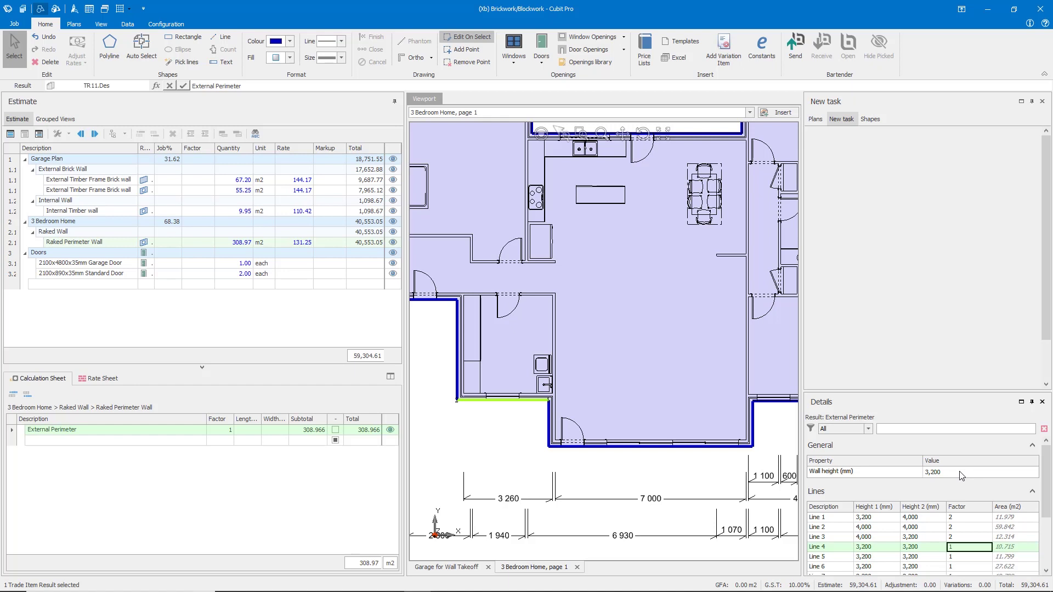
scroll(714, 278, down, 5)
middle_drag(702, 258, 647, 301)
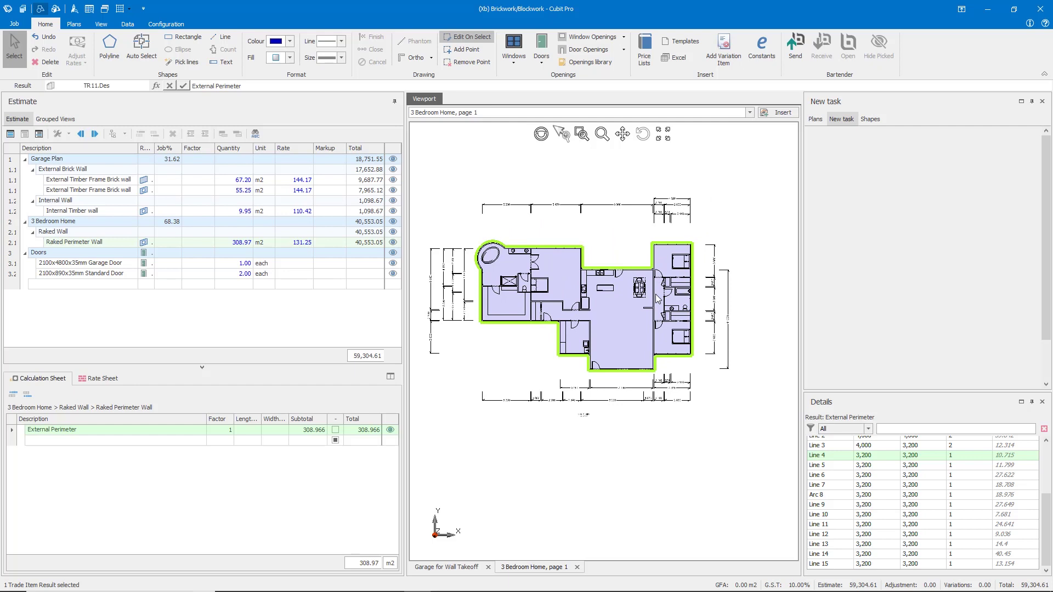